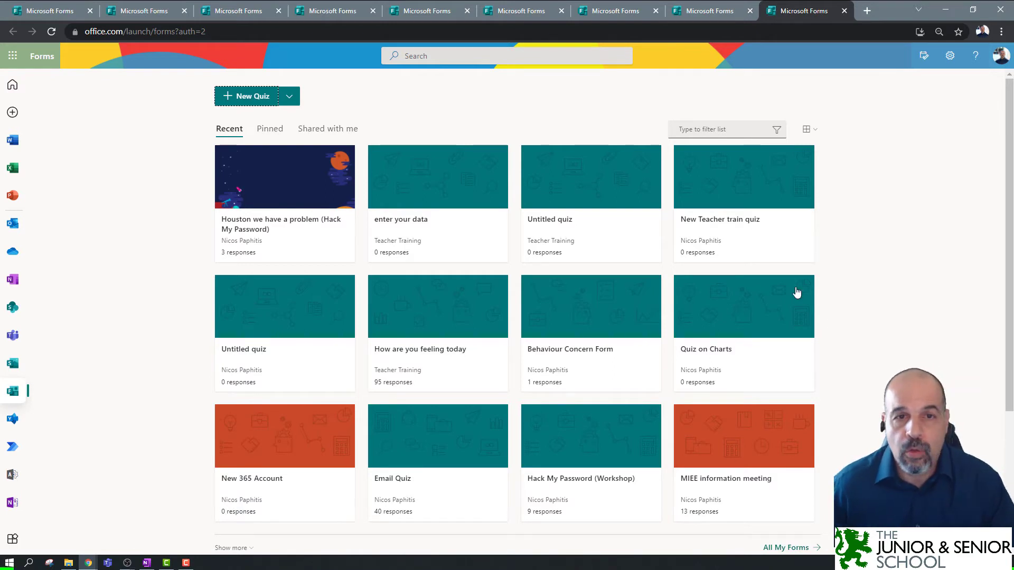
# Look through the home page's pinned forms, My groups list and forms shared with me
pyautogui.scroll(-1, 261, 160)
pyautogui.scroll(-1, 262, 160)
pyautogui.scroll(2, 317, 238)
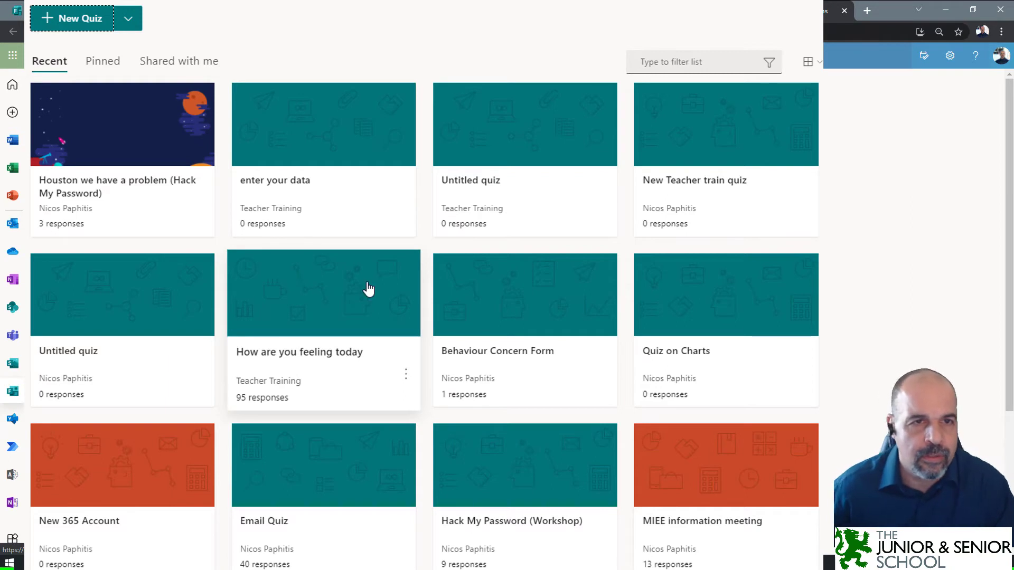
pyautogui.scroll(-2, 113, 79)
pyautogui.scroll(2, 118, 169)
pyautogui.click(104, 62)
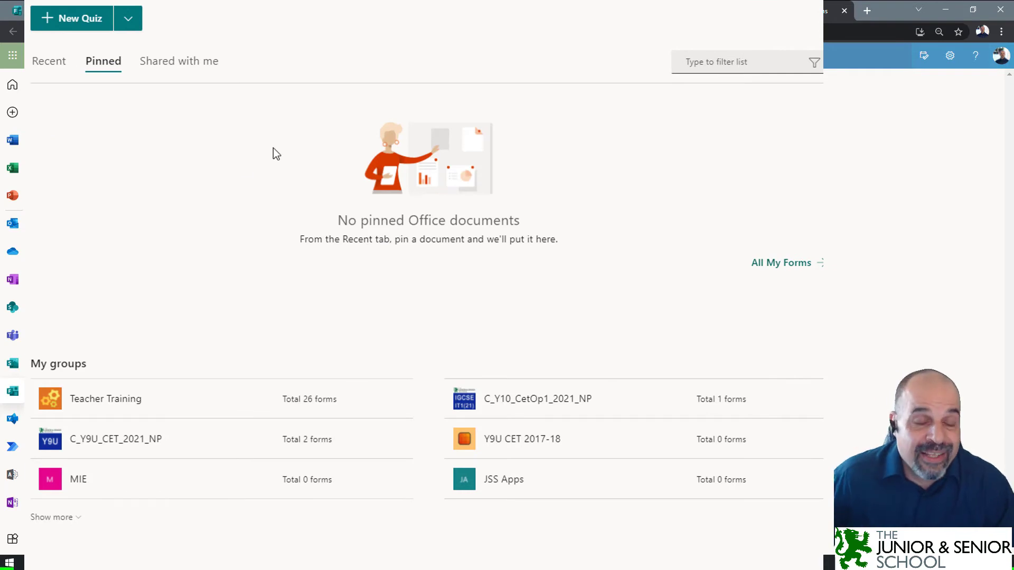
pyautogui.click(191, 70)
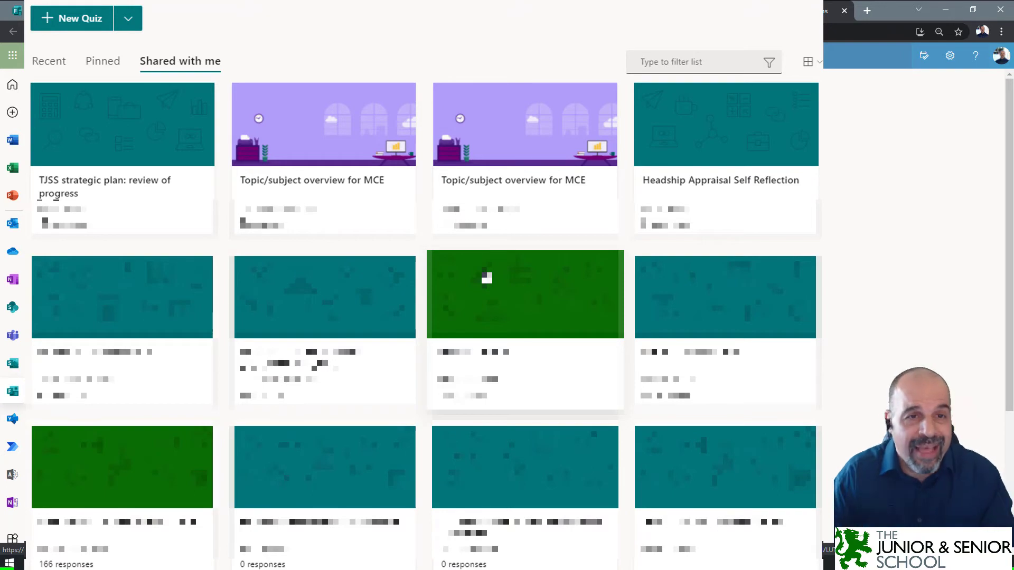
# Return to the recent forms list and scroll through it and My groups
pyautogui.click(48, 62)
pyautogui.scroll(-4, 344, 271)
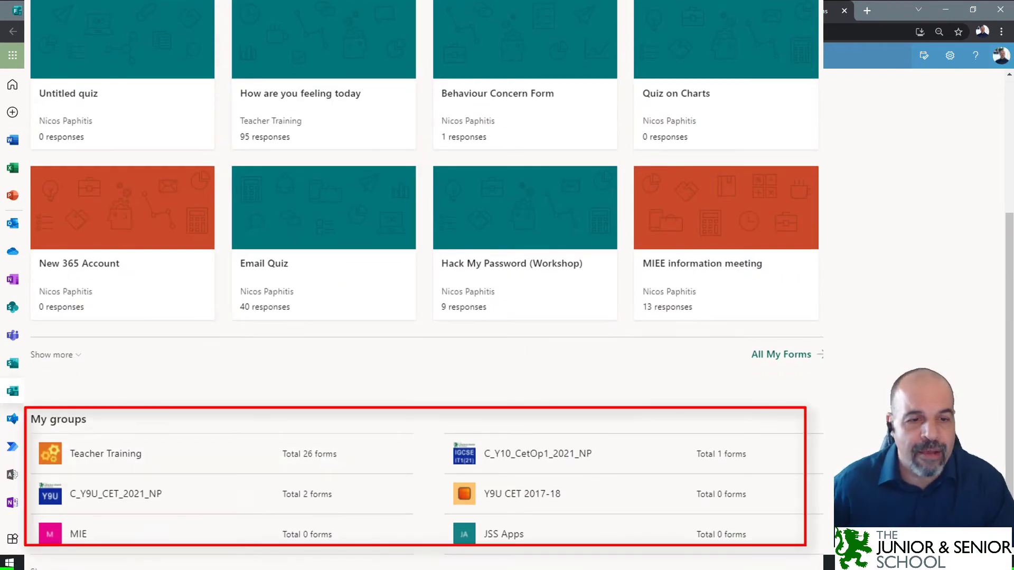
pyautogui.scroll(-10, 195, 423)
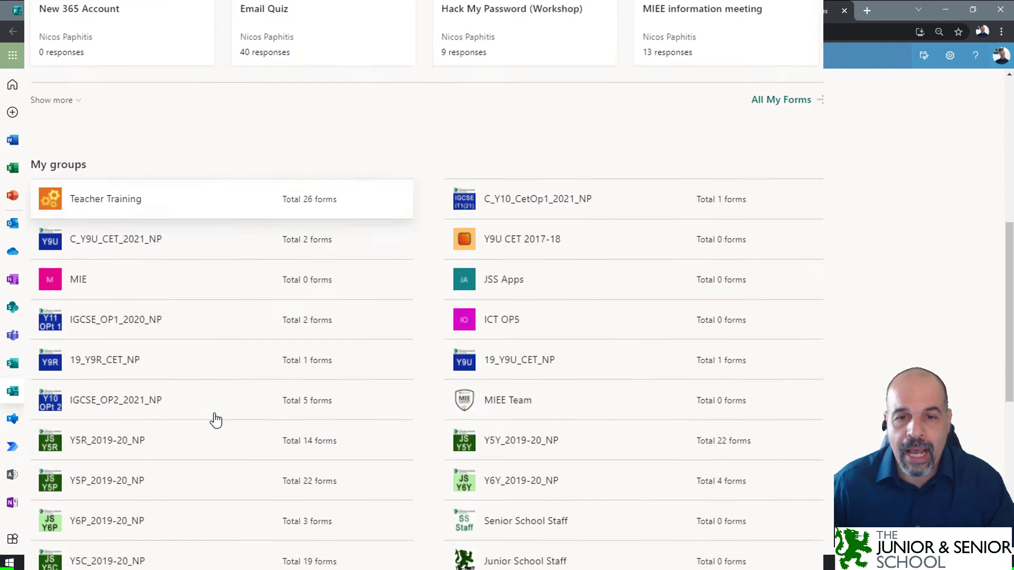
pyautogui.scroll(10, 207, 404)
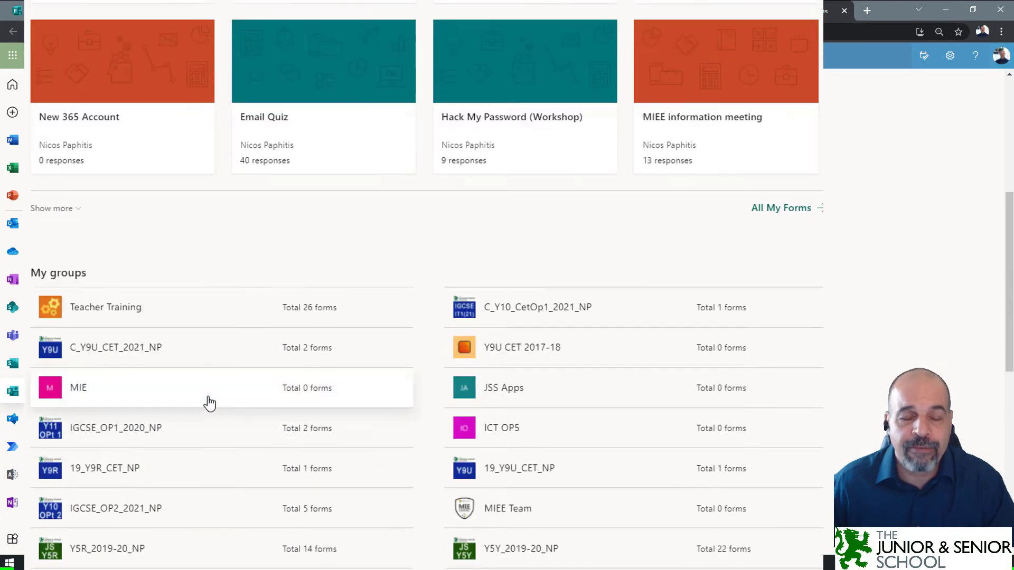
pyautogui.scroll(-2, 202, 404)
pyautogui.scroll(4, 204, 404)
pyautogui.scroll(5, 201, 403)
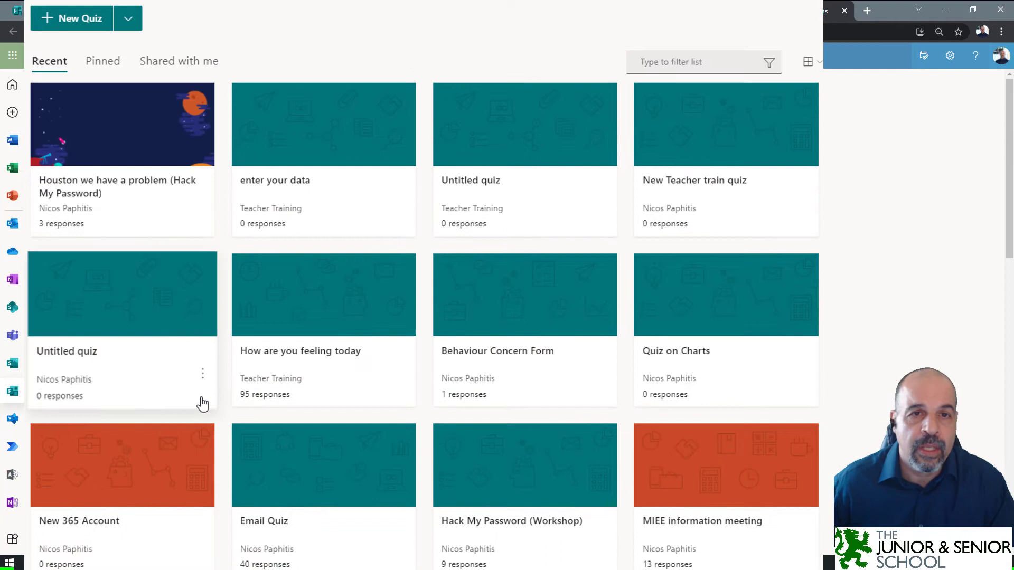
pyautogui.scroll(-4, 199, 399)
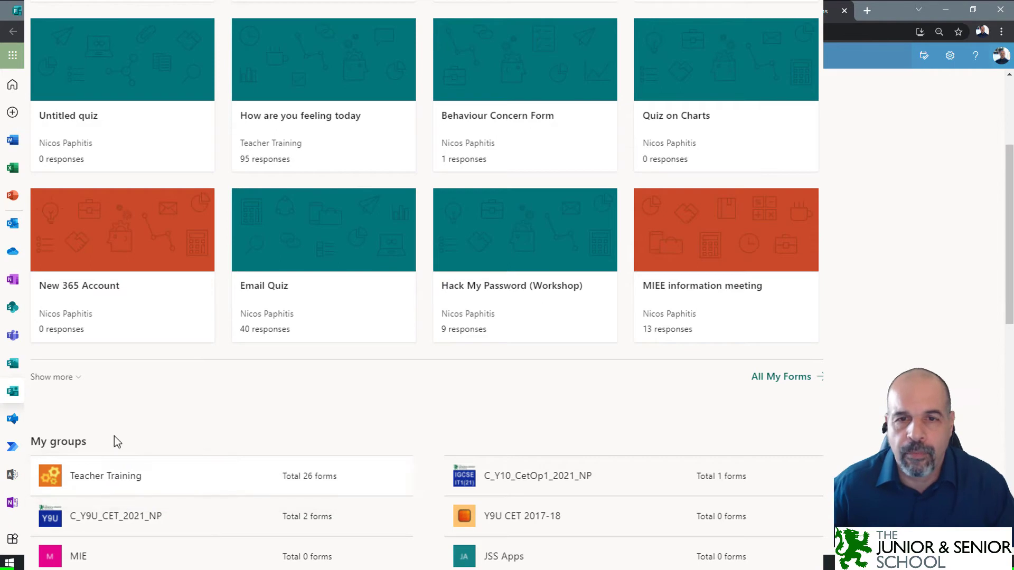
pyautogui.scroll(3, 243, 285)
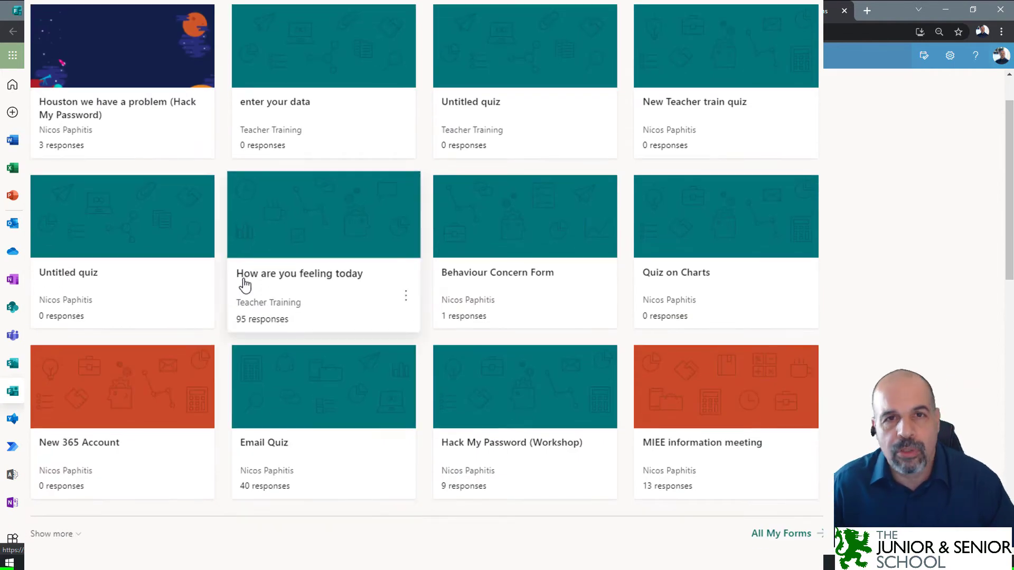
pyautogui.scroll(2, 274, 233)
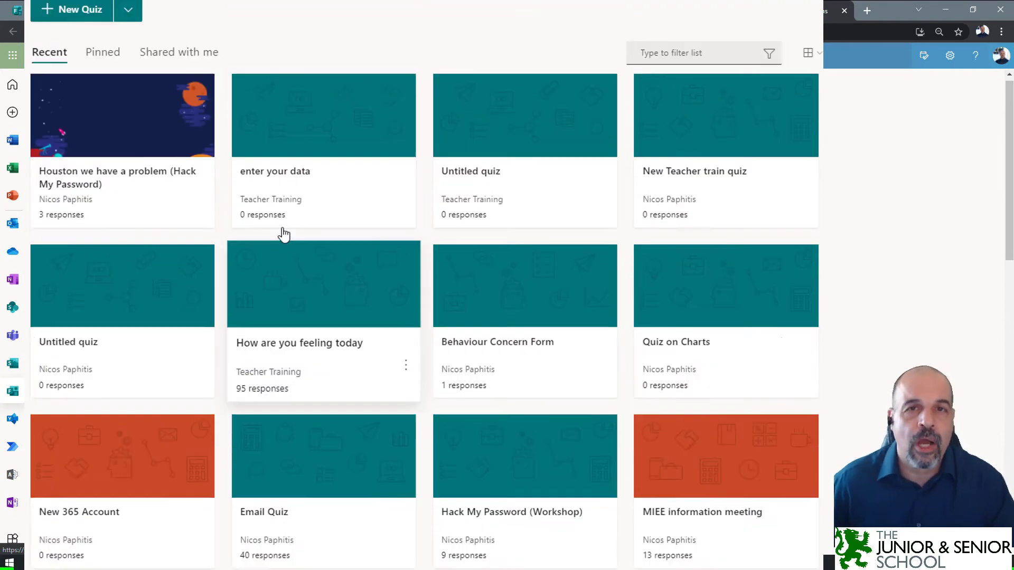
pyautogui.scroll(-5, 284, 232)
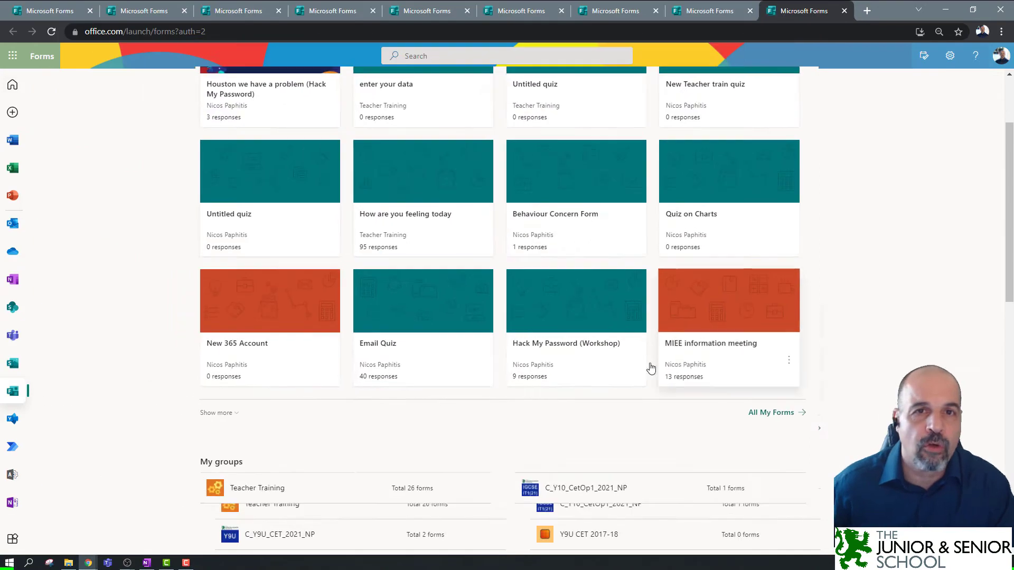
pyautogui.scroll(3, 417, 184)
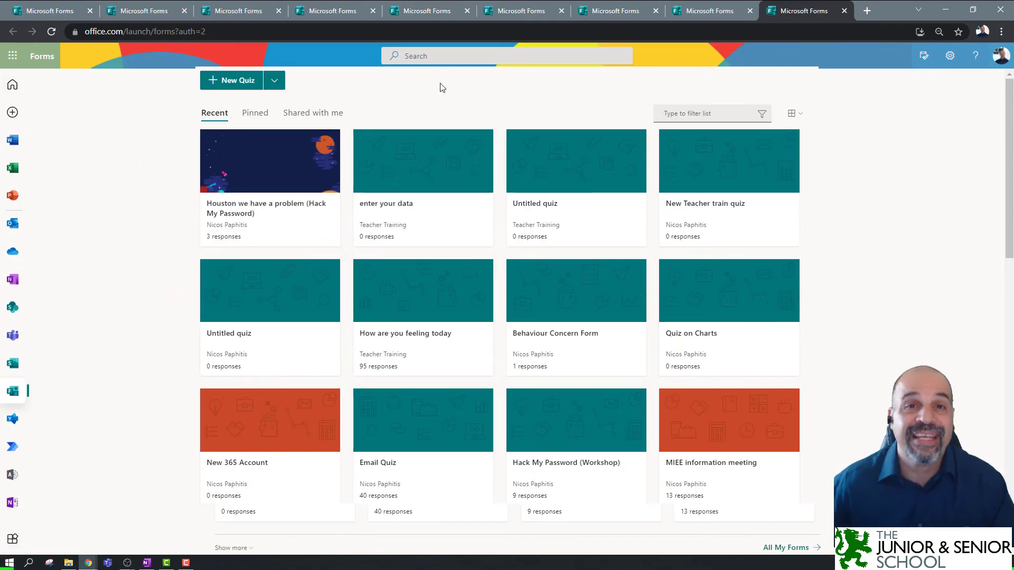
pyautogui.scroll(-3, 543, 208)
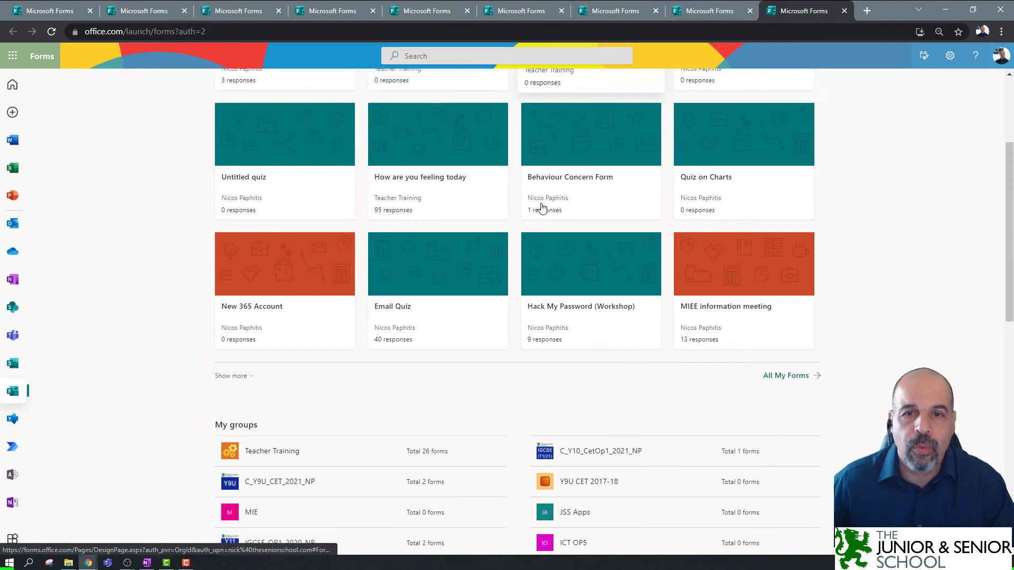
# Open the full My forms page and scroll through its collections and forms
pyautogui.click(788, 369)
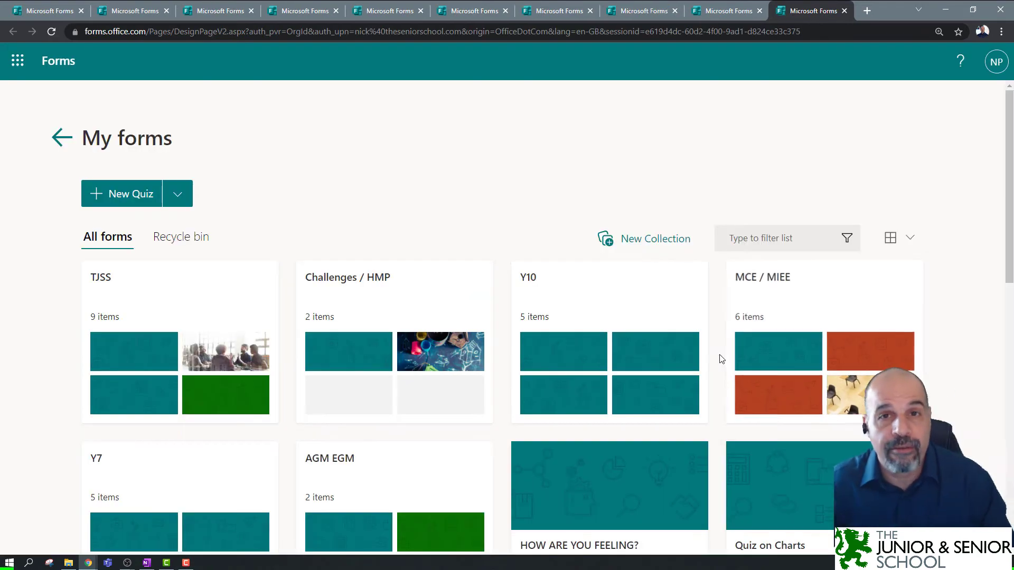
pyautogui.scroll(-8, 706, 322)
pyautogui.scroll(-4, 705, 317)
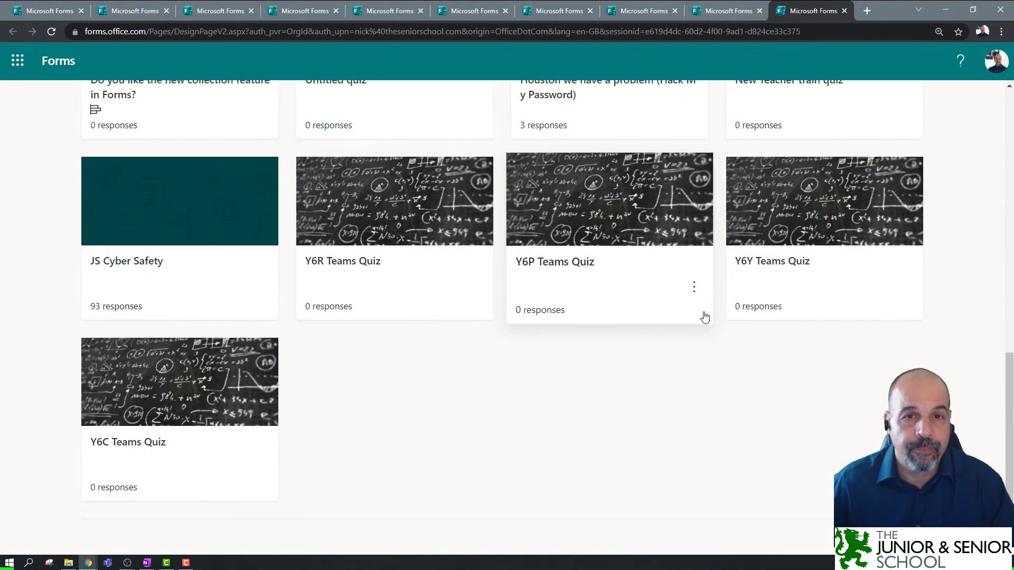
pyautogui.scroll(10, 705, 311)
pyautogui.scroll(2, 705, 298)
pyautogui.scroll(-2, 705, 298)
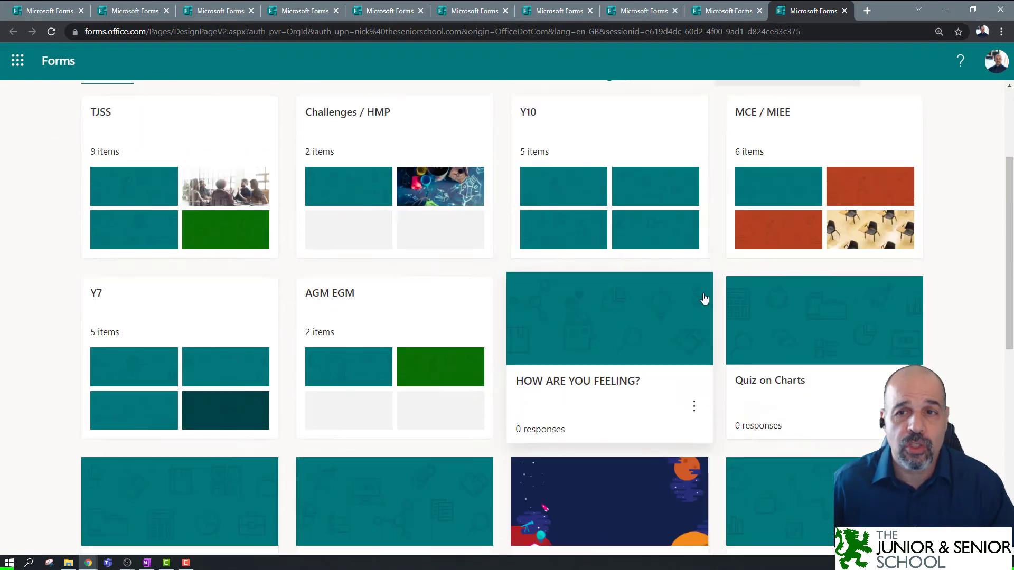
pyautogui.scroll(2, 704, 298)
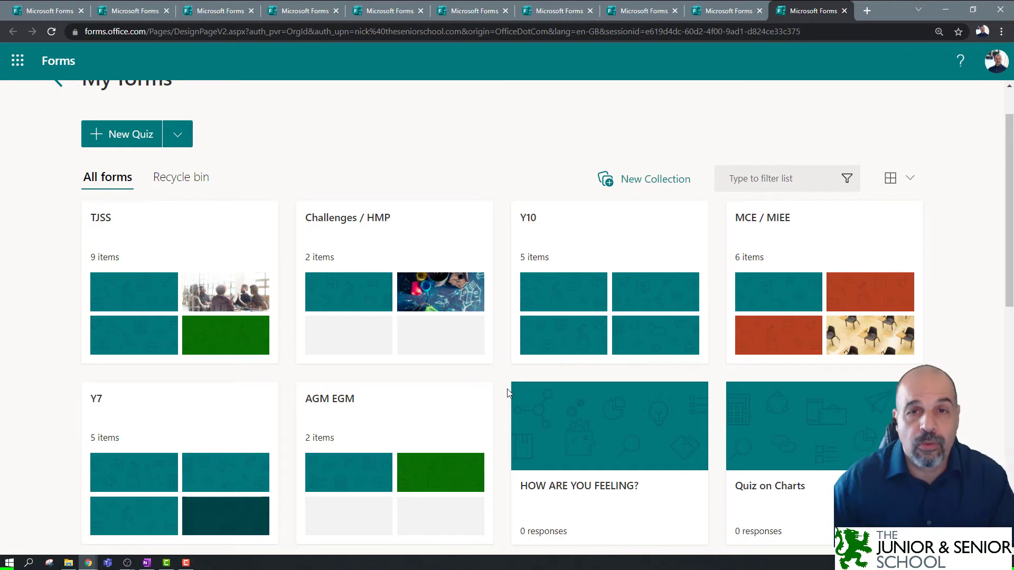
pyautogui.scroll(2, 407, 401)
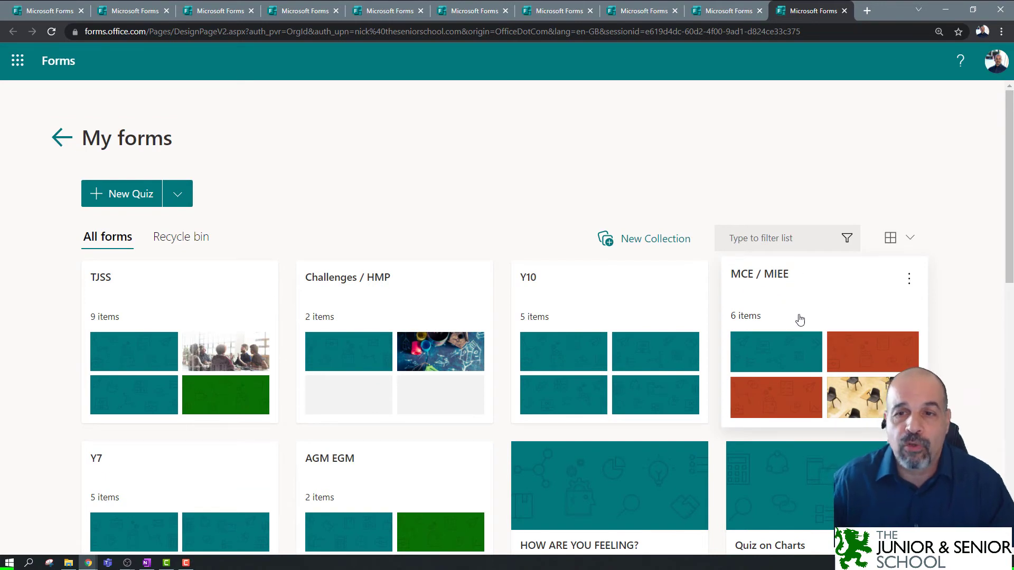
# View the six quizzes in the MCE / MIEE collection, then return to My forms
pyautogui.click(824, 313)
pyautogui.scroll(-2, 527, 348)
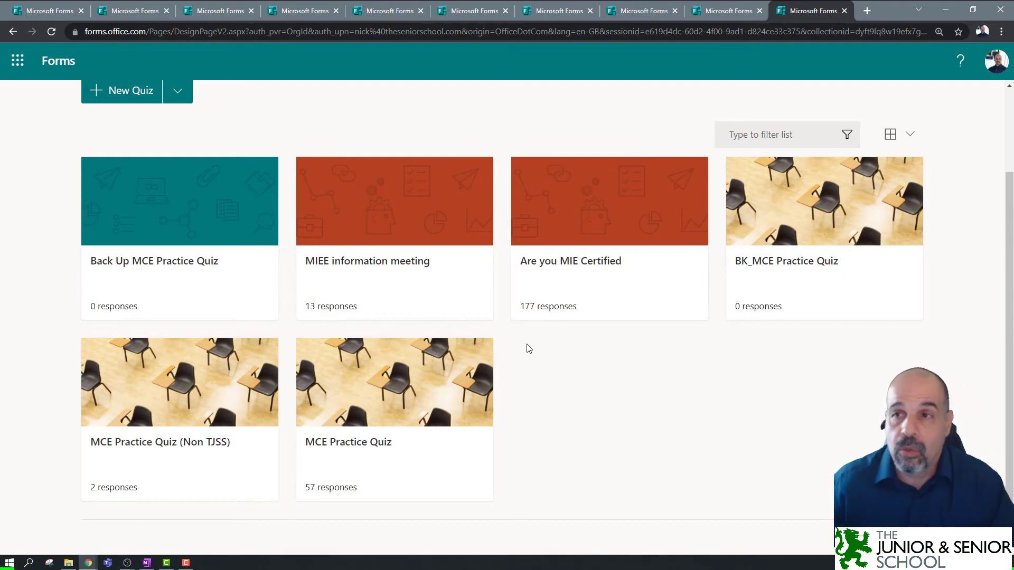
pyautogui.scroll(2, 264, 291)
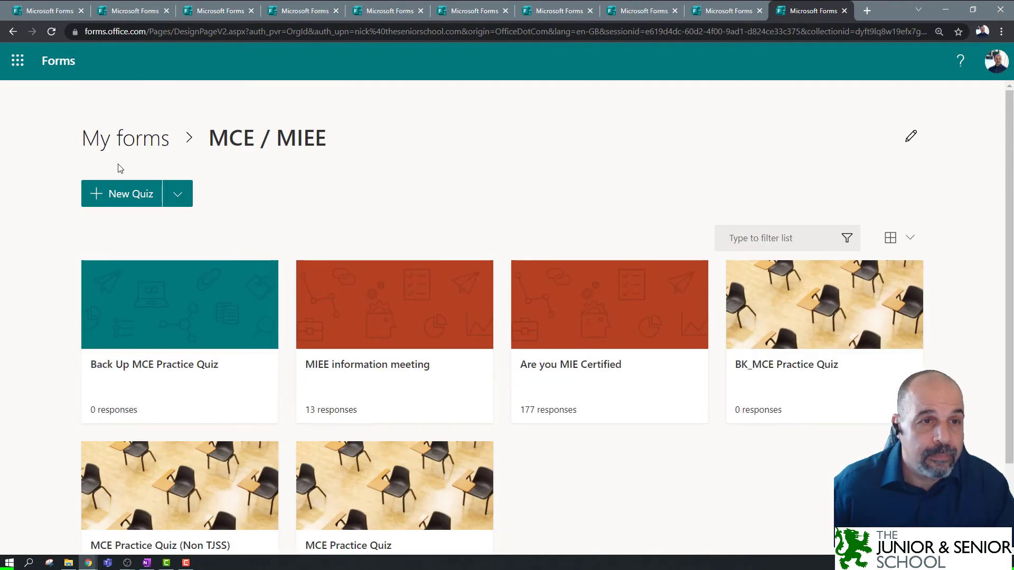
pyautogui.click(136, 143)
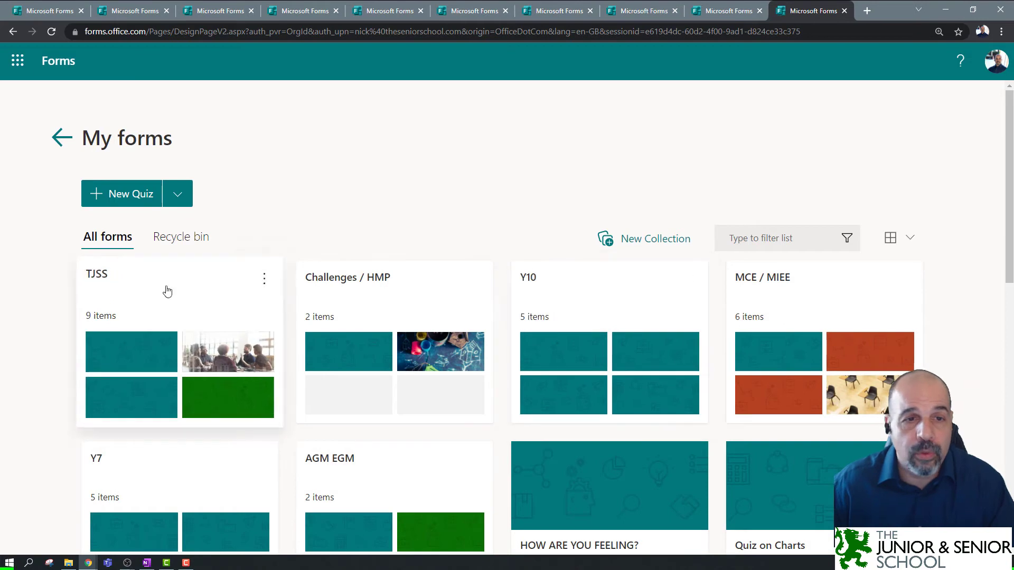
pyautogui.scroll(-2, 560, 369)
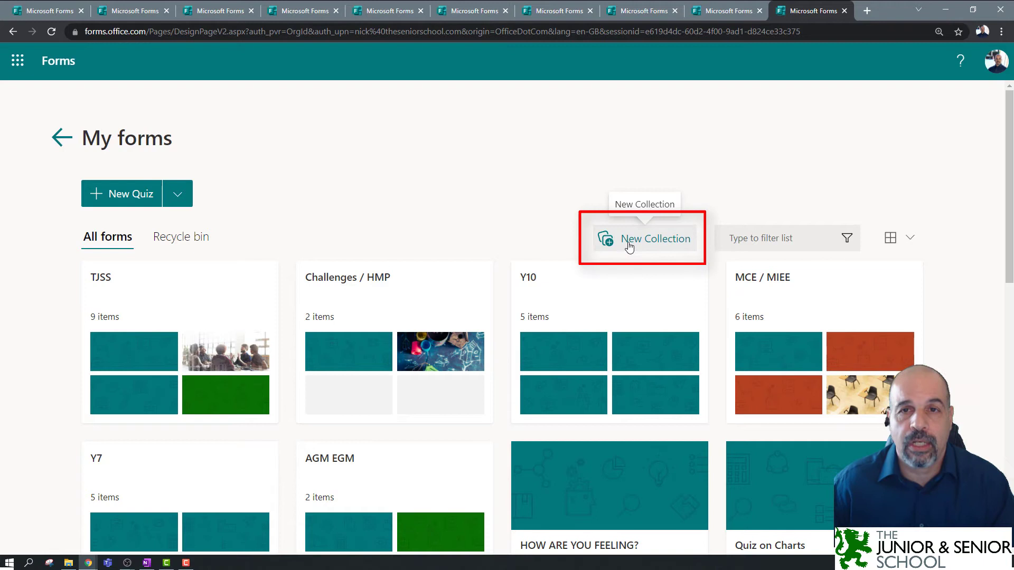
# Create a new empty collection named 'My Collection'
pyautogui.click(629, 245)
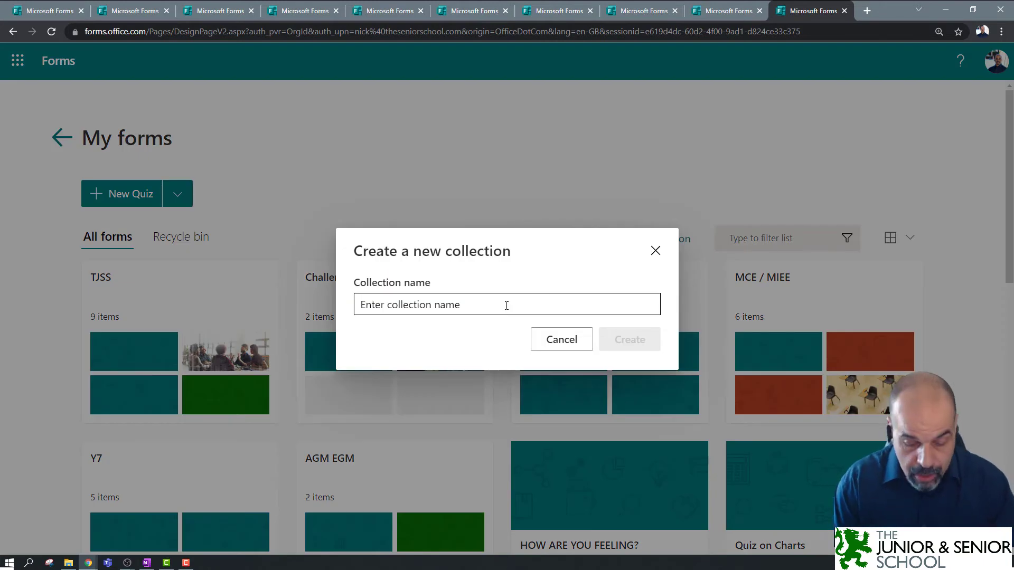
pyautogui.write('My Collection')
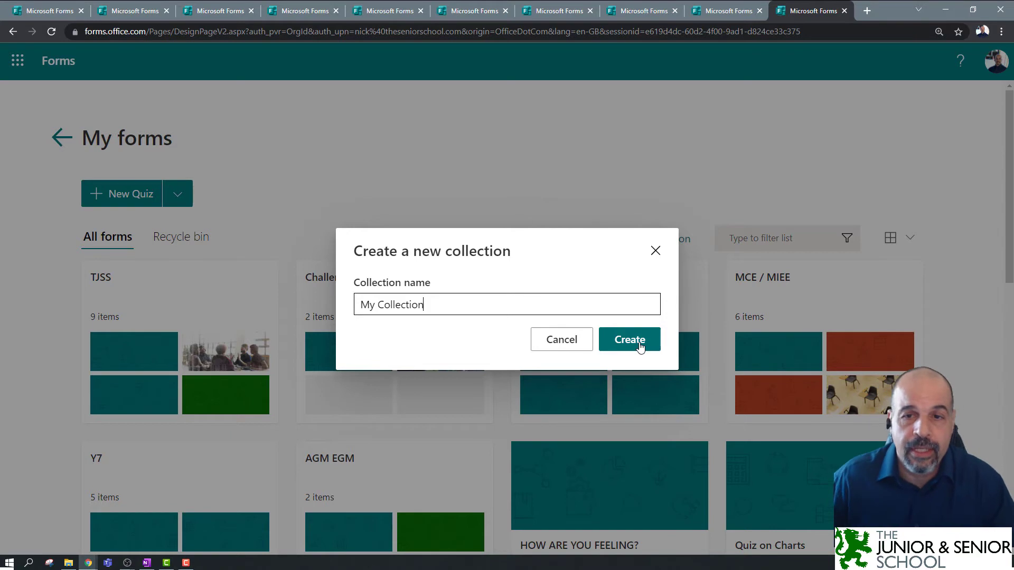
pyautogui.click(640, 346)
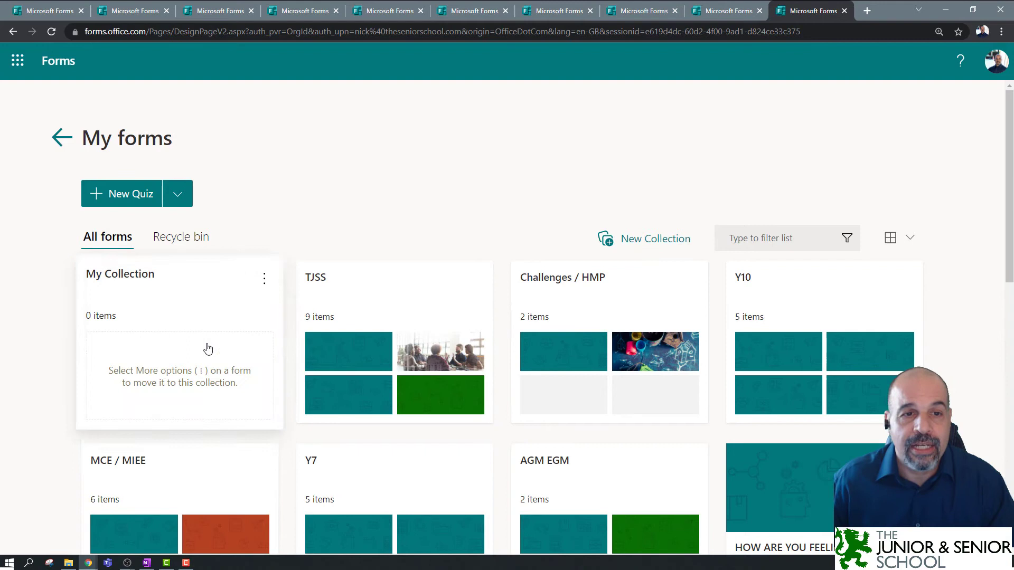
# Move the Untitled quiz into My Collection from its More options menu
pyautogui.scroll(-1, 209, 345)
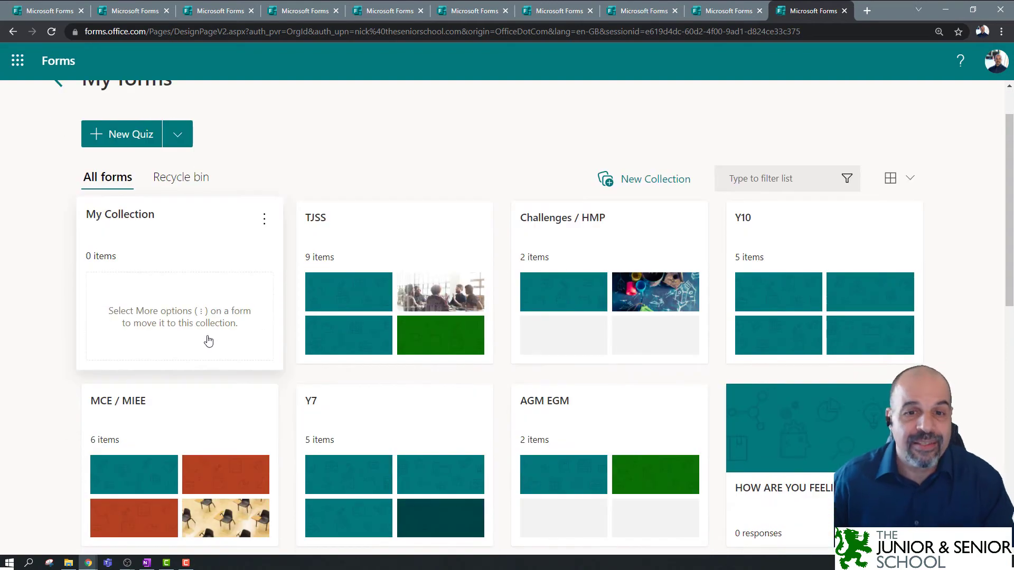
pyautogui.scroll(-8, 314, 362)
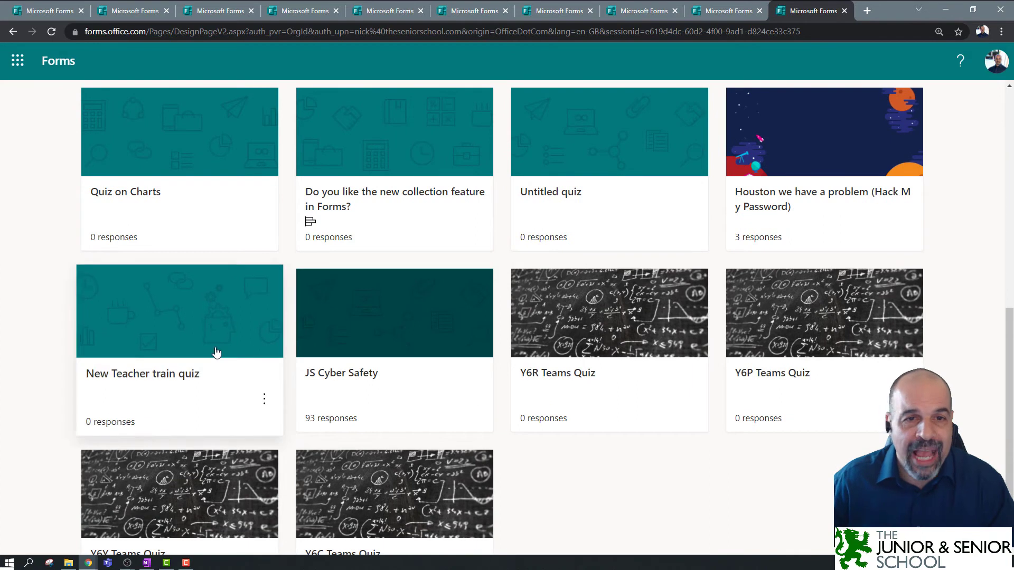
pyautogui.scroll(3, 770, 356)
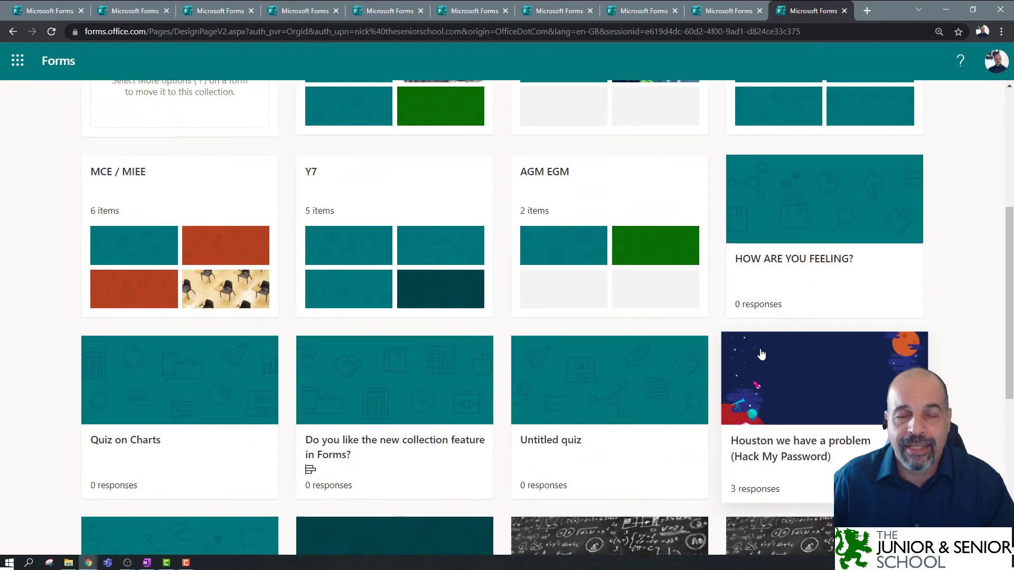
pyautogui.scroll(2, 761, 354)
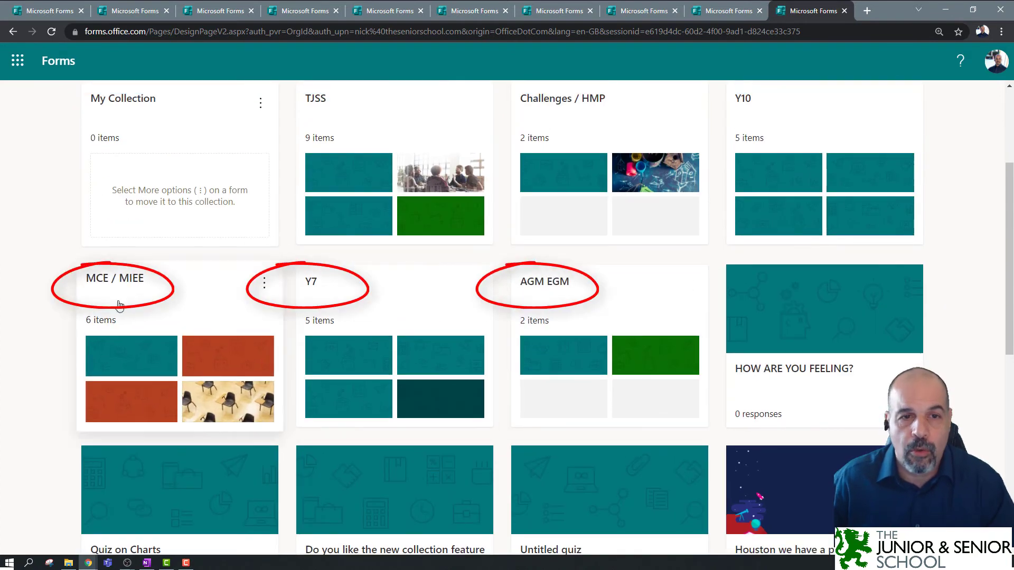
pyautogui.scroll(-3, 710, 333)
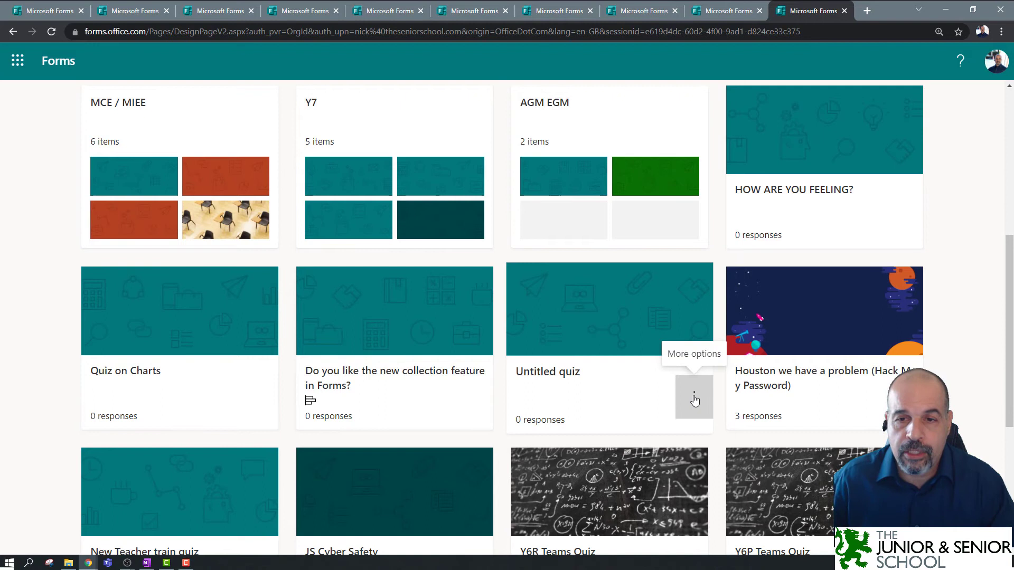
pyautogui.click(695, 401)
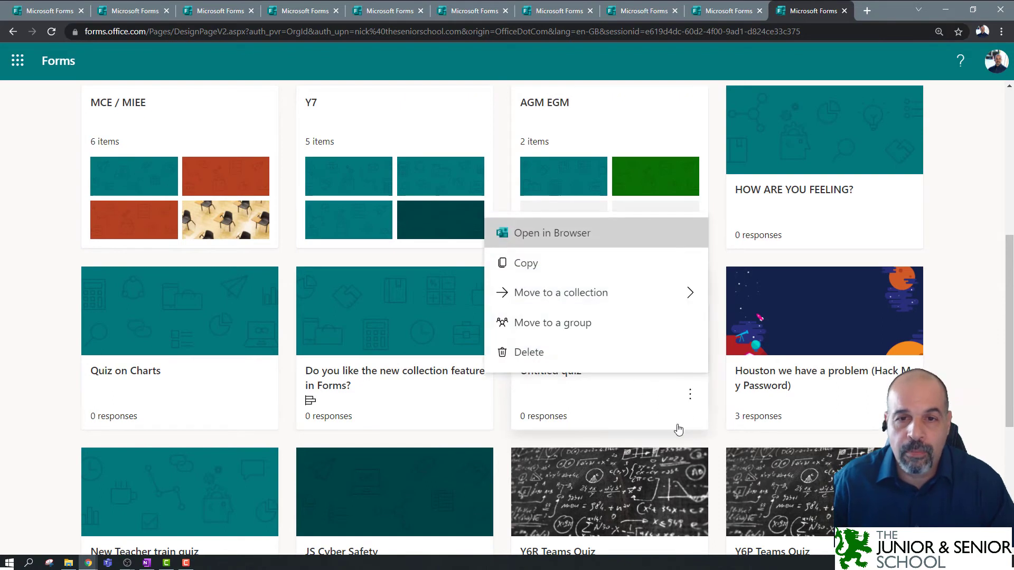
pyautogui.moveTo(598, 294)
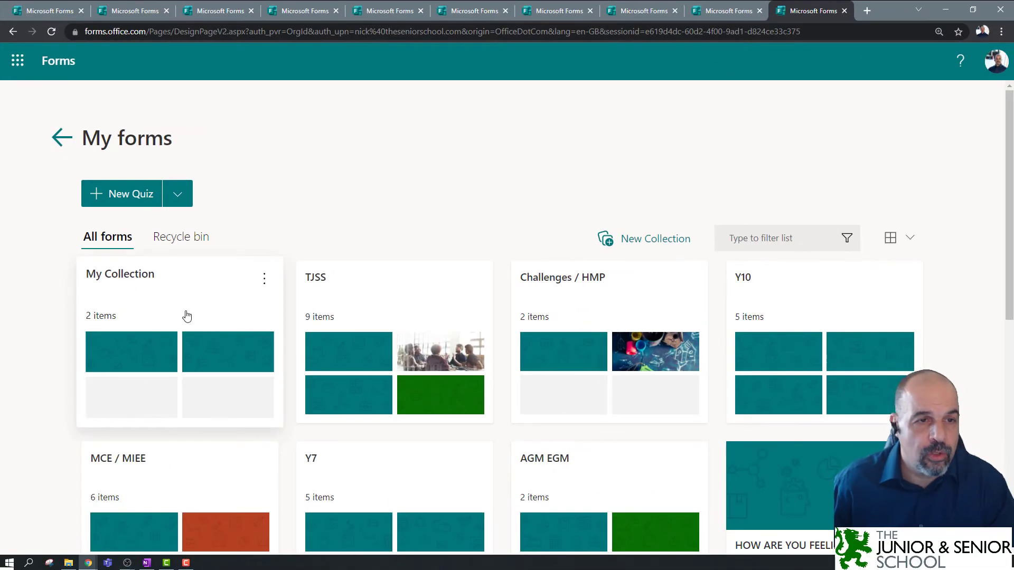
# Inside My Collection, remove the Untitled quiz from the collection
pyautogui.click(182, 343)
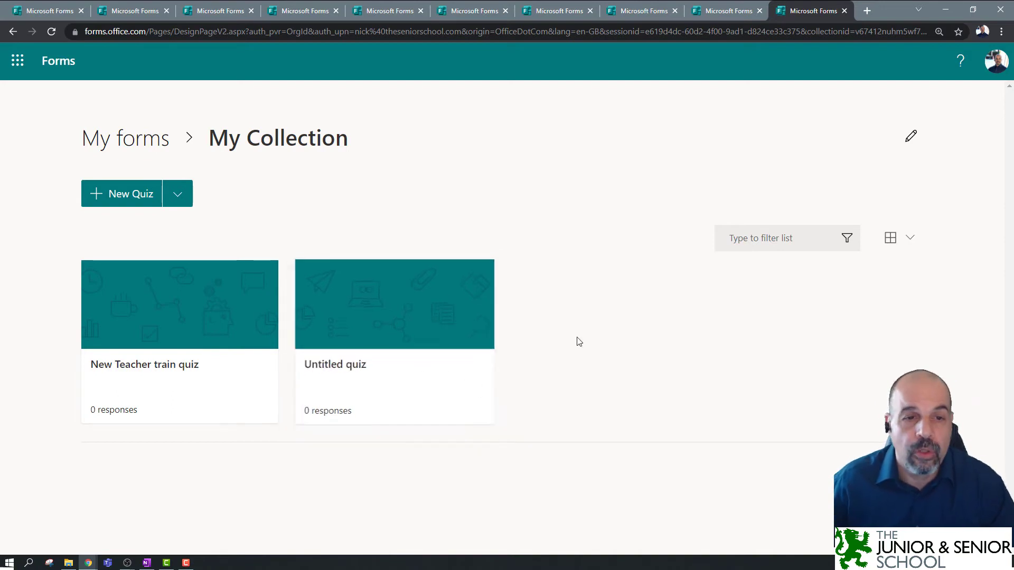
pyautogui.click(479, 393)
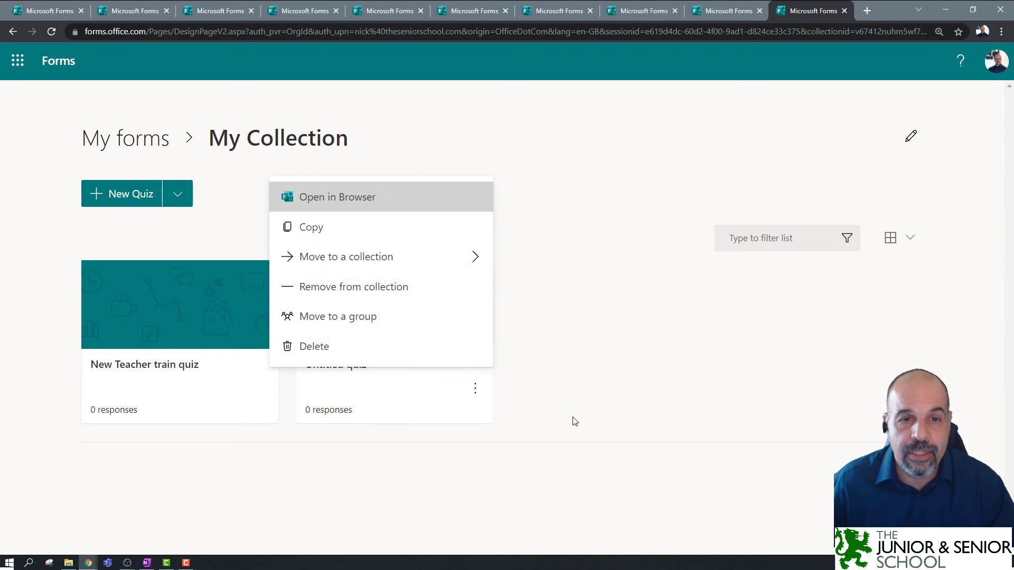
pyautogui.moveTo(384, 258)
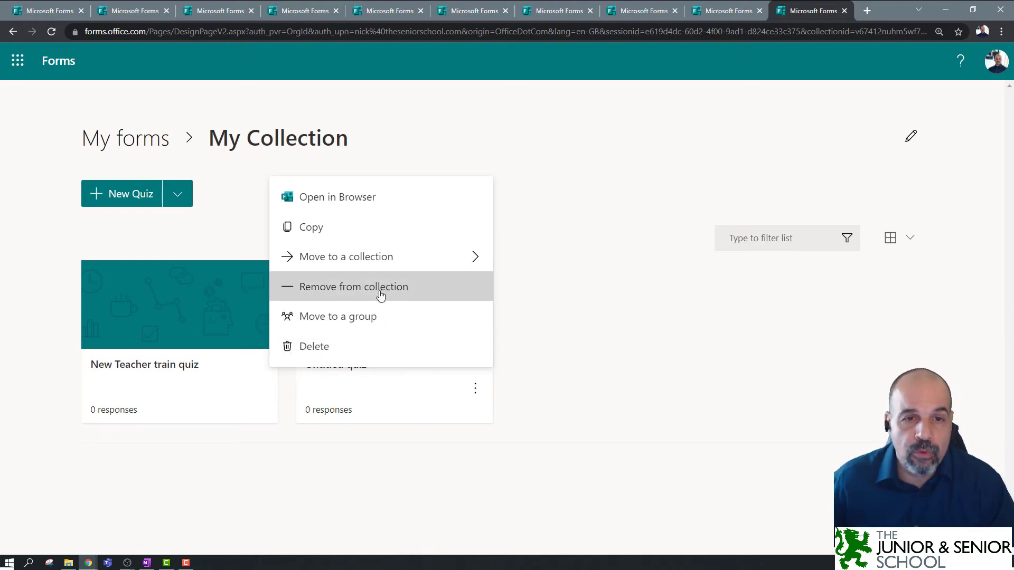
pyautogui.click(559, 367)
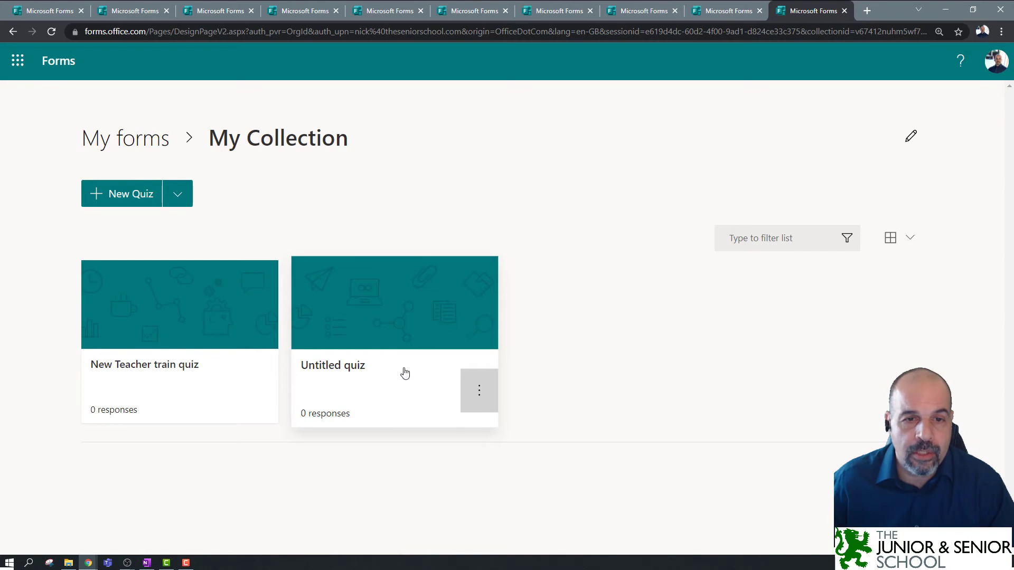
pyautogui.click(486, 400)
pyautogui.click(356, 297)
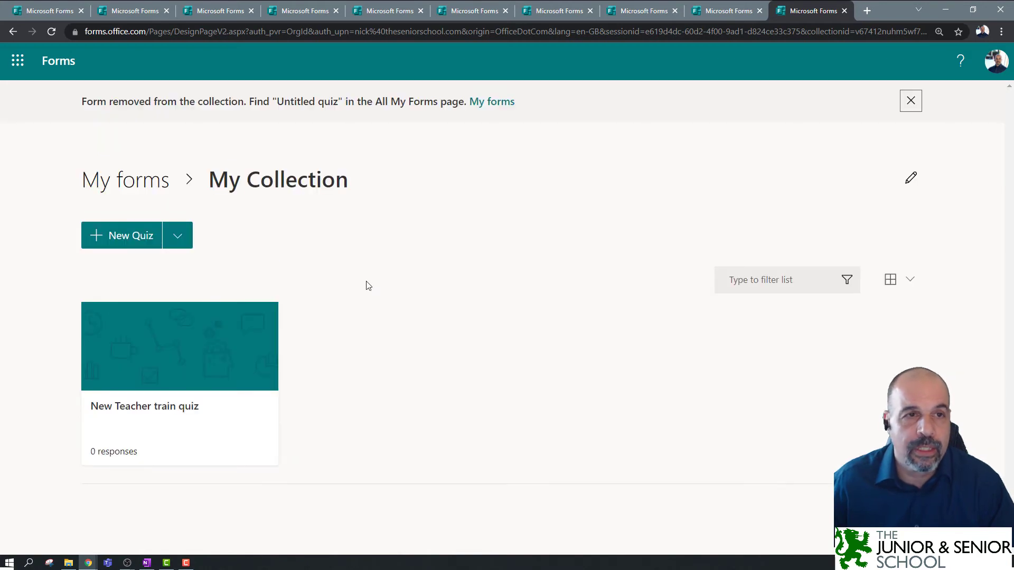
# Go back to My forms and scroll to the top of the list
pyautogui.click(116, 178)
pyautogui.scroll(-9, 566, 242)
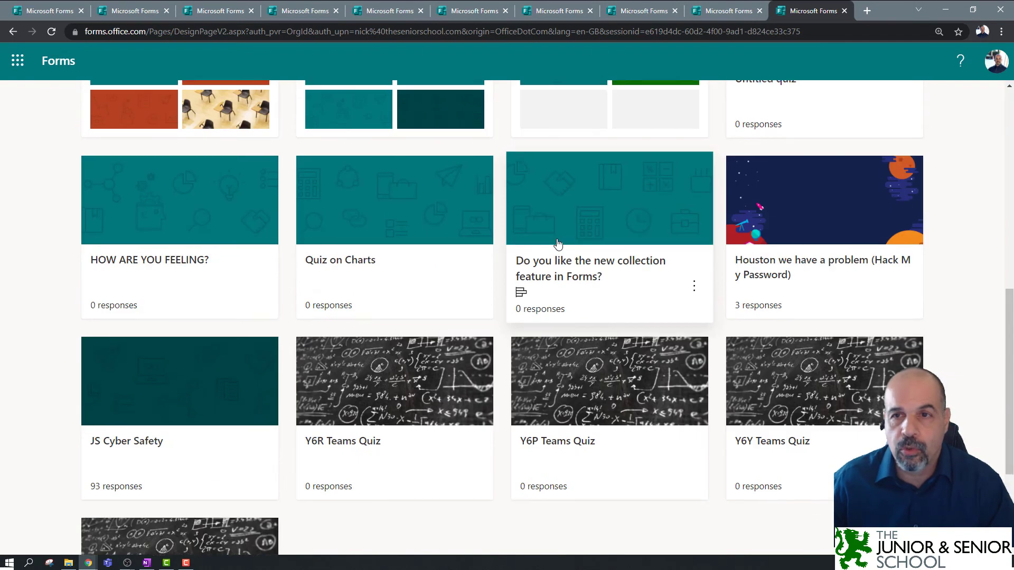
pyautogui.scroll(1, 558, 244)
pyautogui.scroll(3, 793, 240)
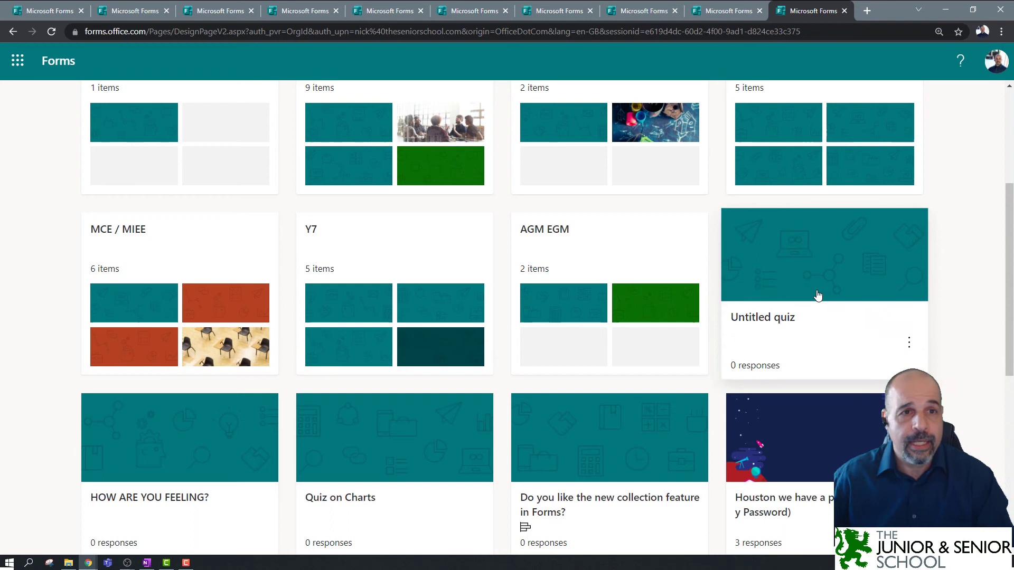
pyautogui.scroll(3, 221, 158)
pyautogui.moveTo(257, 238)
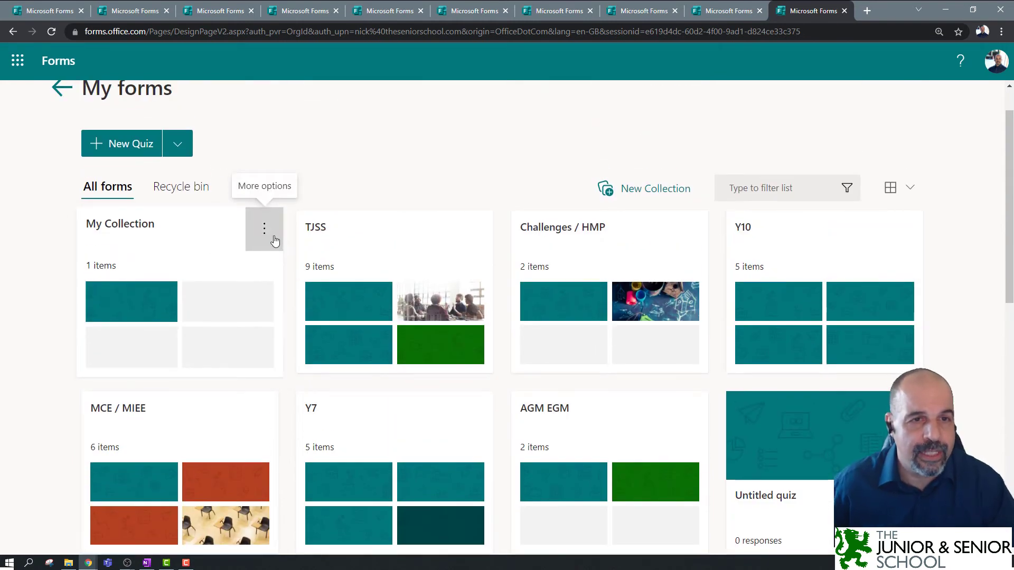
pyautogui.click(265, 234)
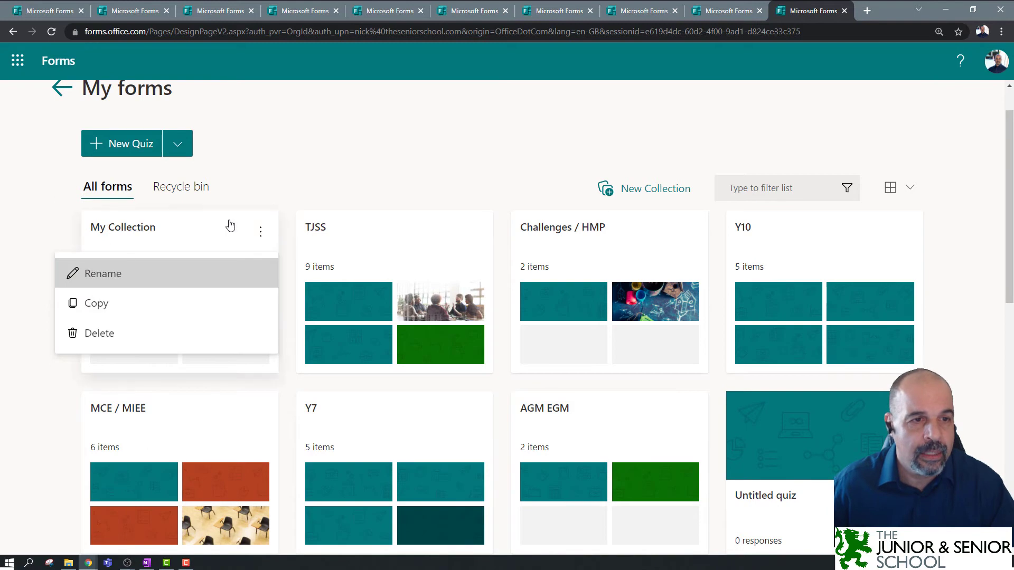
pyautogui.click(143, 335)
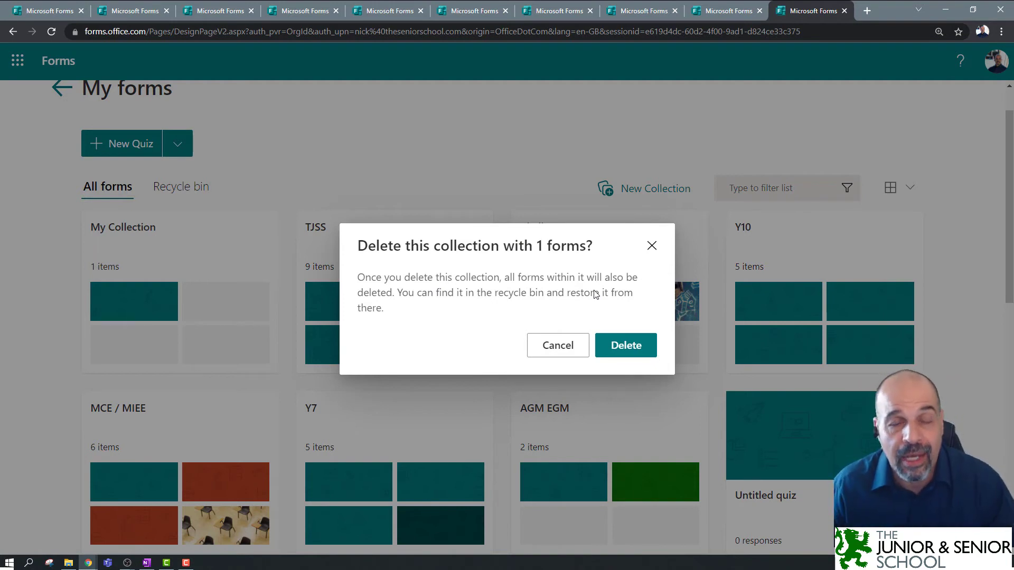
pyautogui.click(570, 352)
pyautogui.click(184, 192)
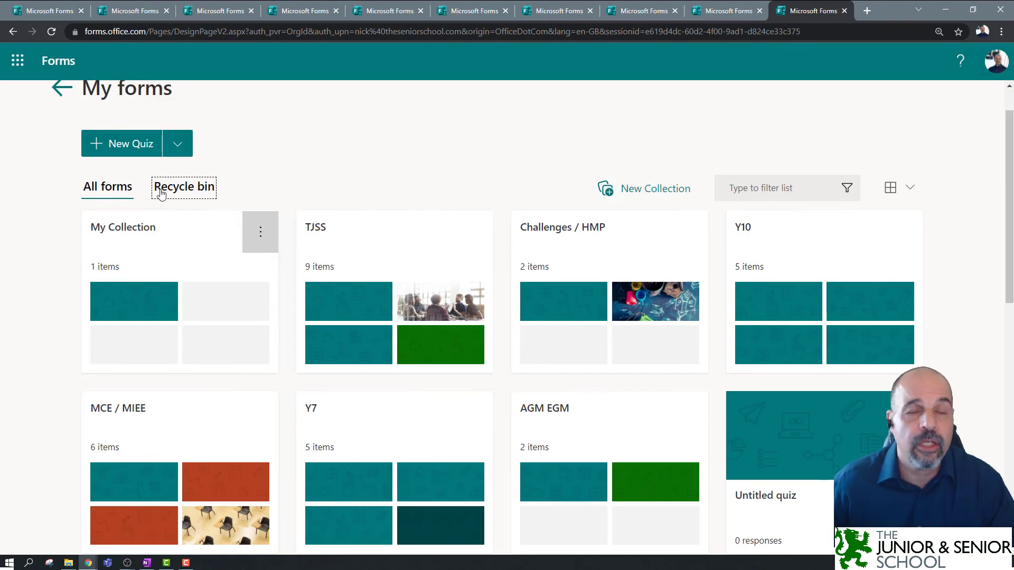
pyautogui.click(177, 191)
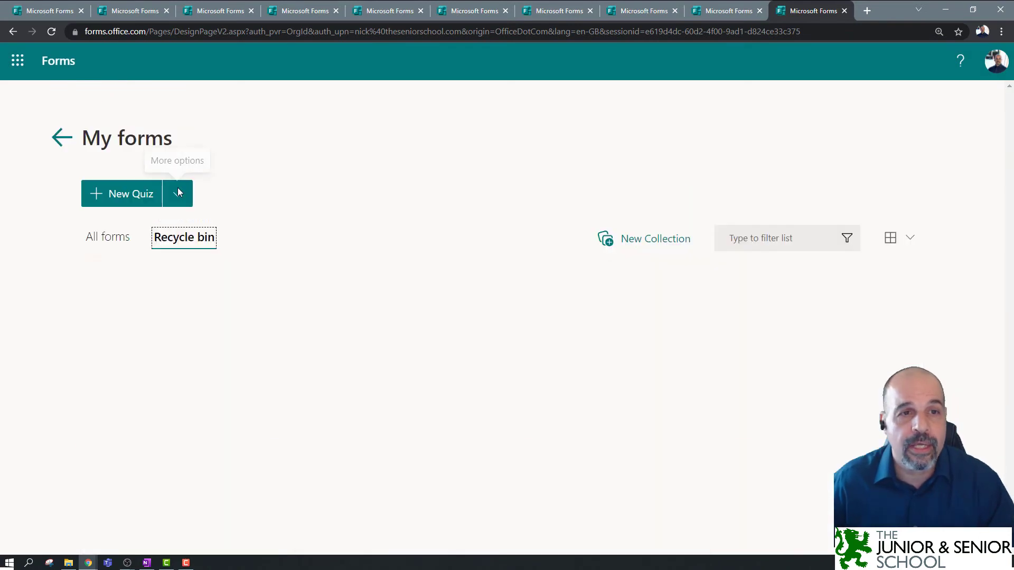
pyautogui.scroll(-9, 650, 296)
pyautogui.scroll(9, 692, 294)
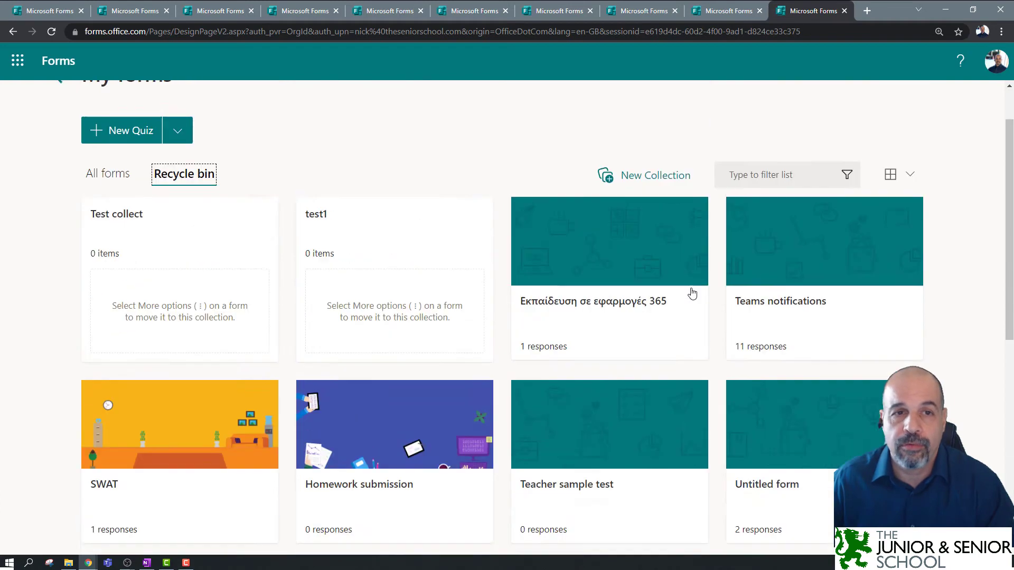
pyautogui.scroll(-5, 690, 290)
pyautogui.scroll(5, 686, 288)
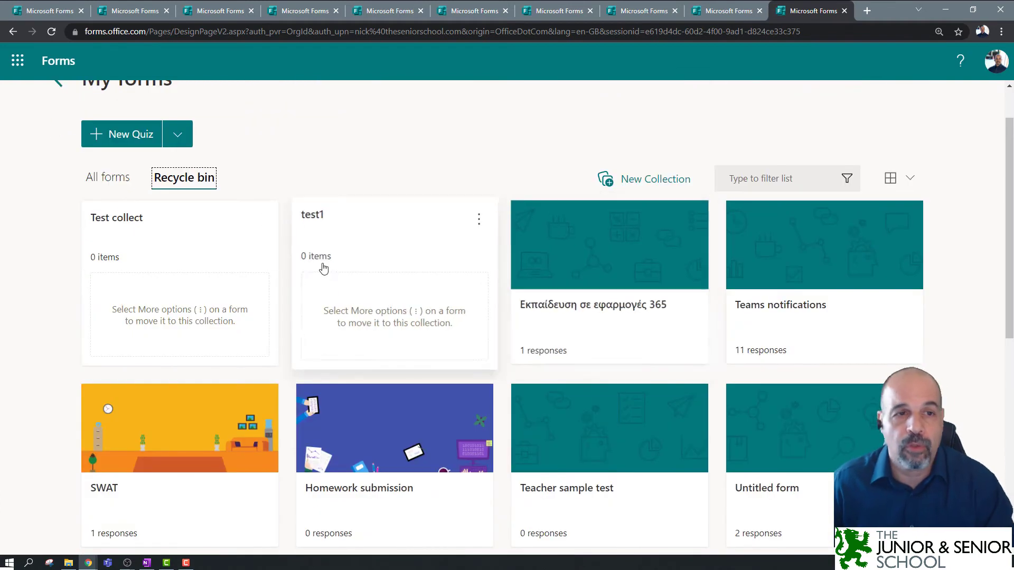
pyautogui.click(103, 178)
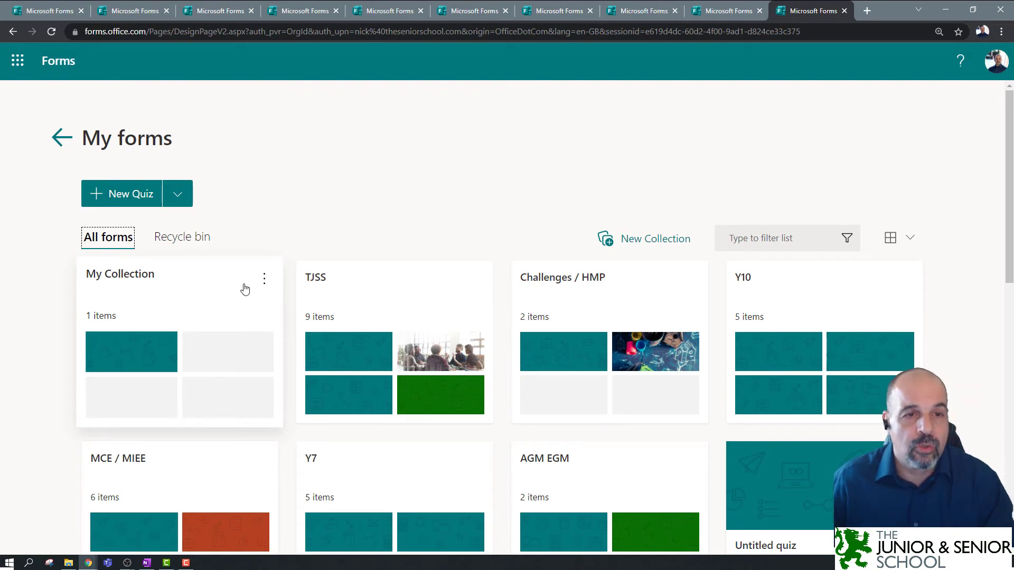
# Remove New Teacher train quiz from My Collection
pyautogui.click(201, 309)
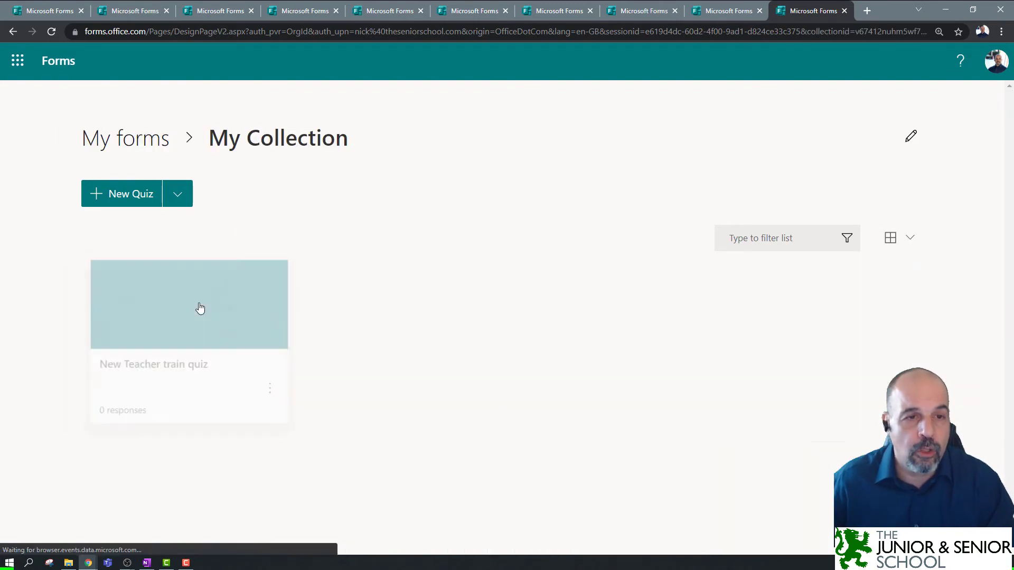
pyautogui.click(257, 397)
pyautogui.moveTo(223, 269)
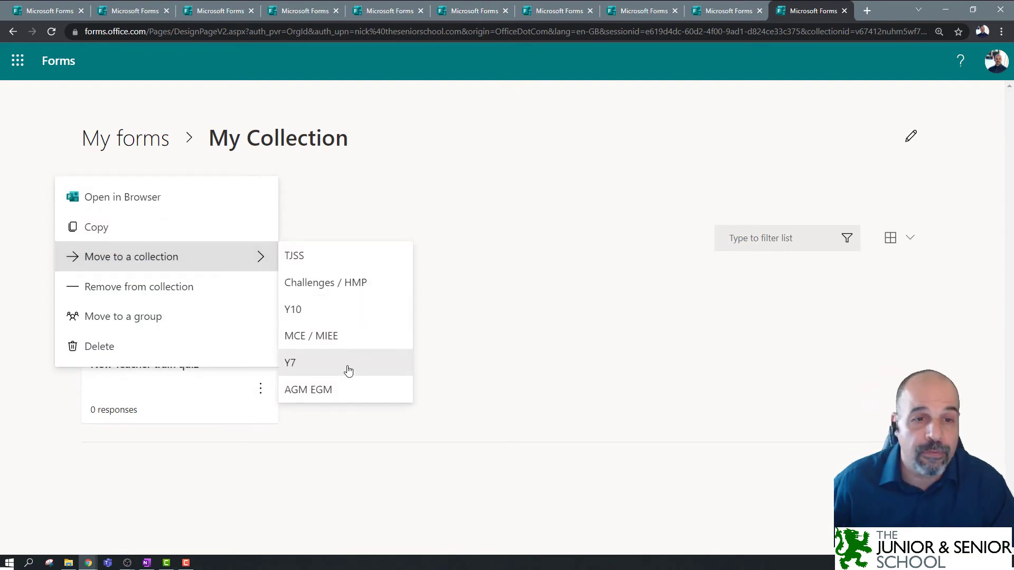
pyautogui.click(199, 290)
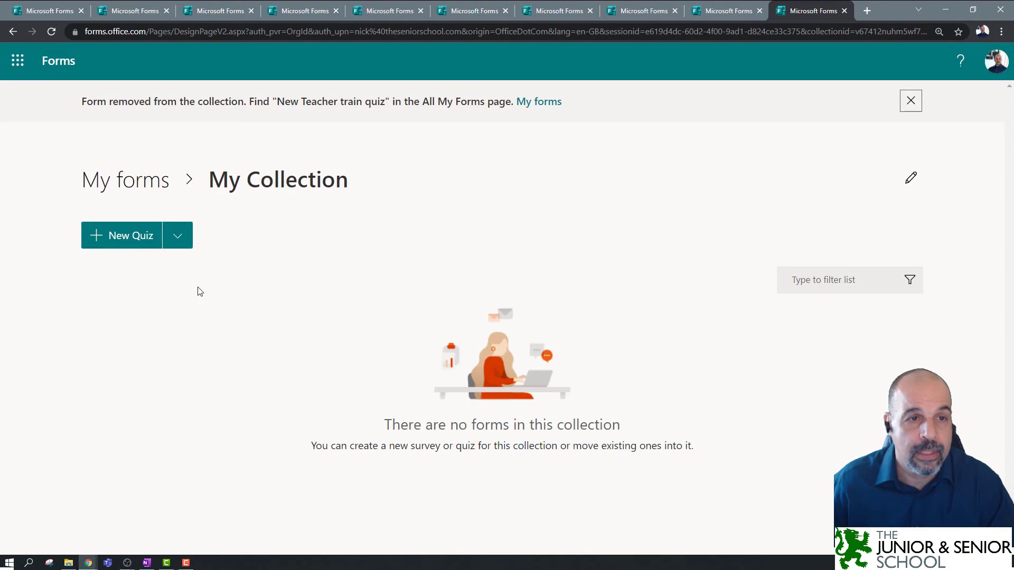
# Return to My forms and delete the now-empty My Collection
pyautogui.click(145, 181)
pyautogui.scroll(-2, 212, 306)
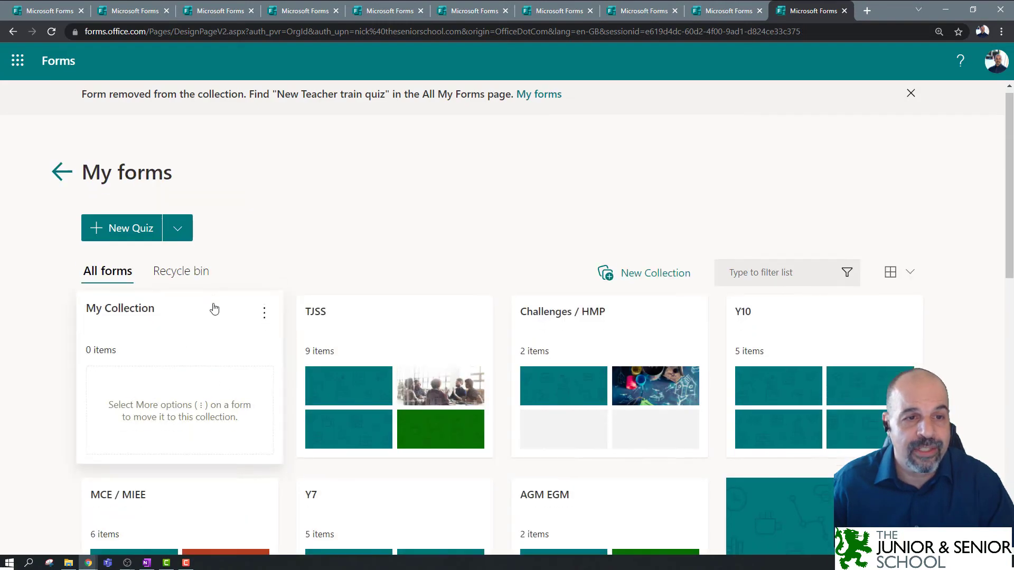
pyautogui.click(260, 203)
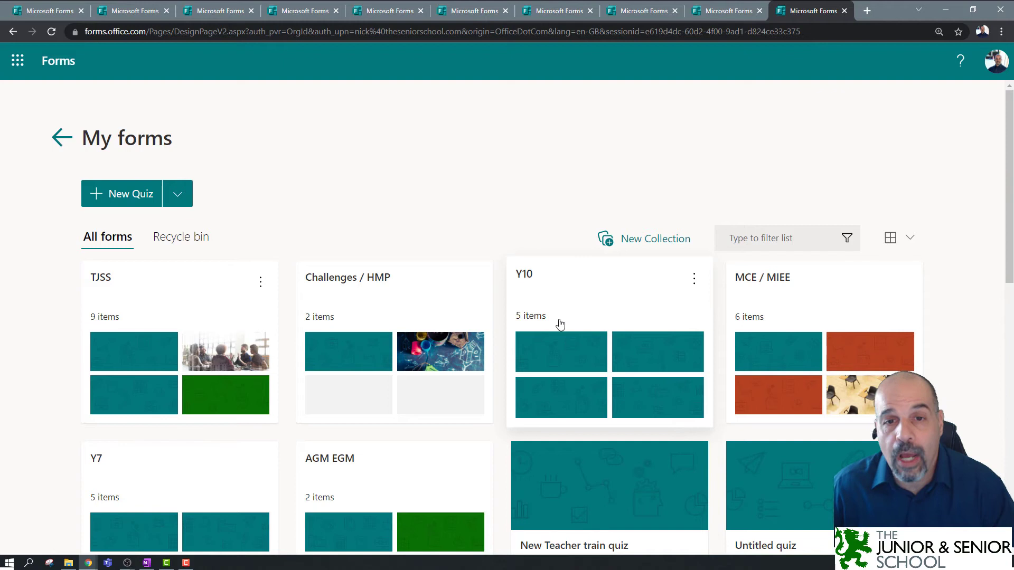
pyautogui.scroll(-5, 557, 323)
pyautogui.scroll(5, 369, 264)
pyautogui.click(178, 193)
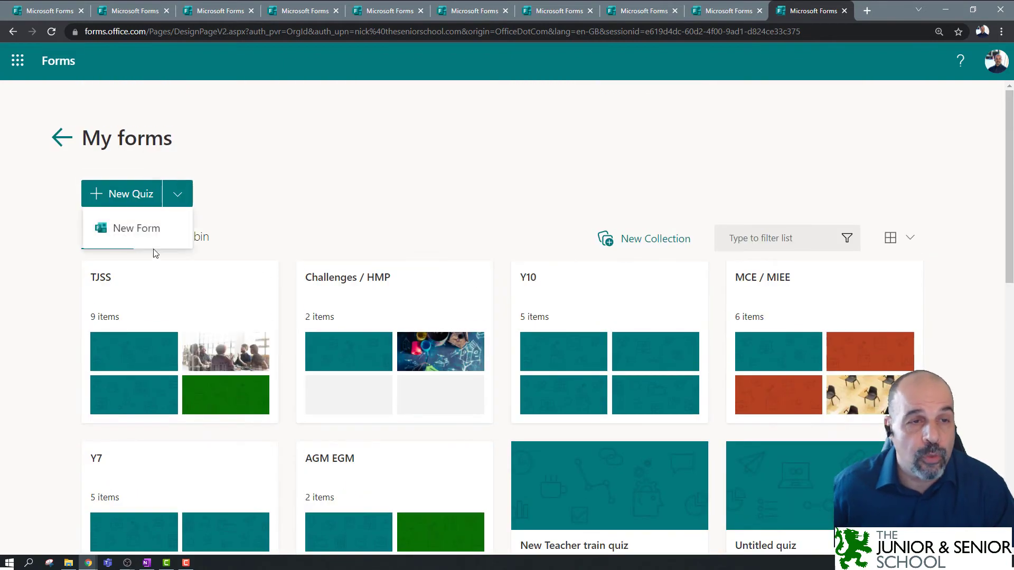
pyautogui.click(371, 178)
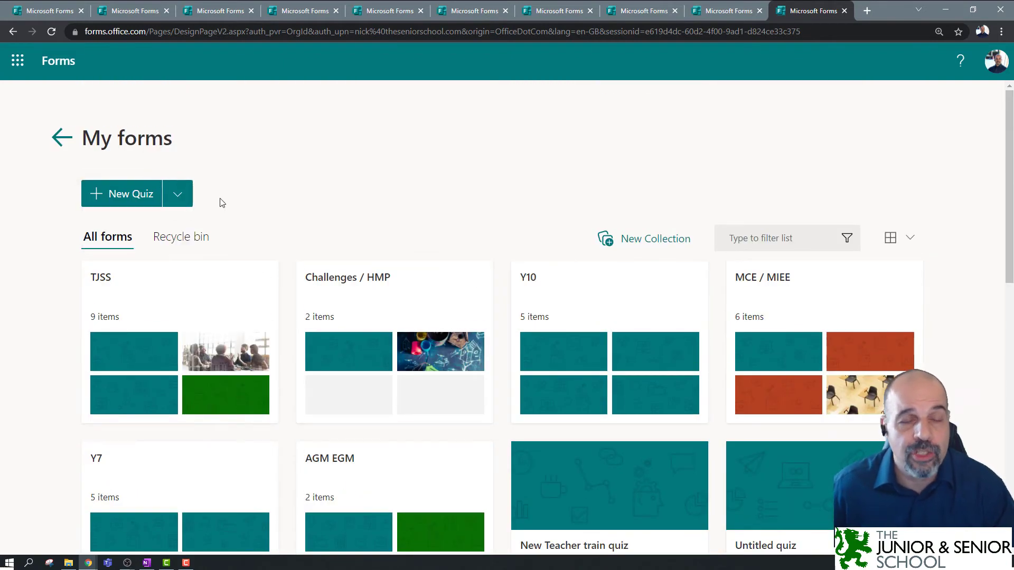
pyautogui.scroll(-8, 577, 233)
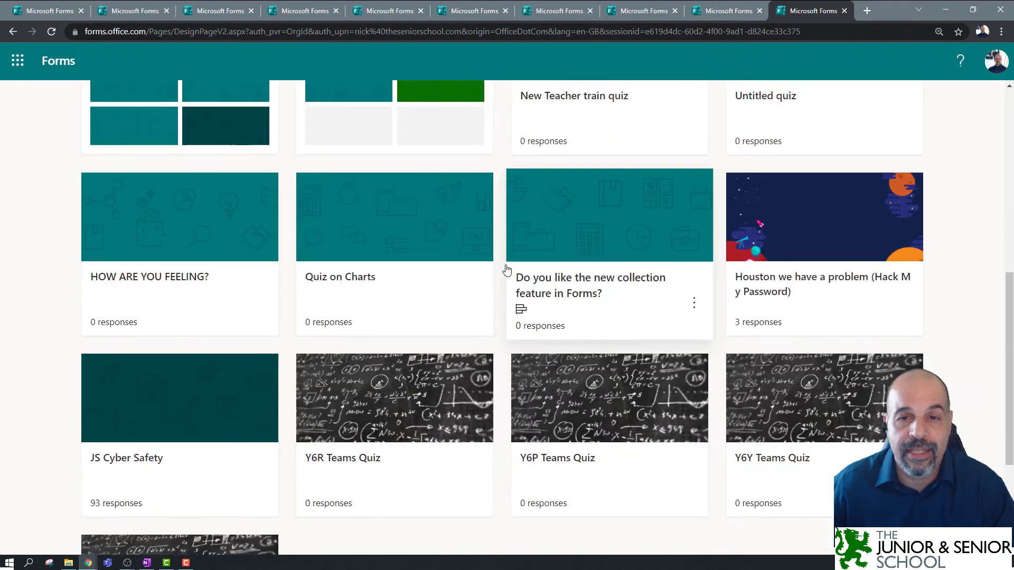
pyautogui.scroll(-2, 507, 270)
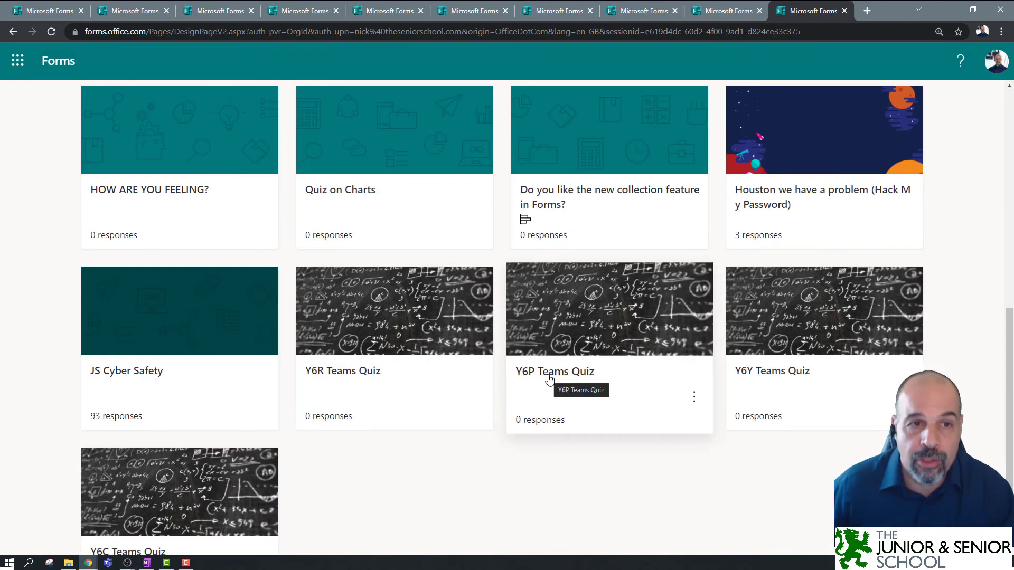
pyautogui.scroll(10, 563, 338)
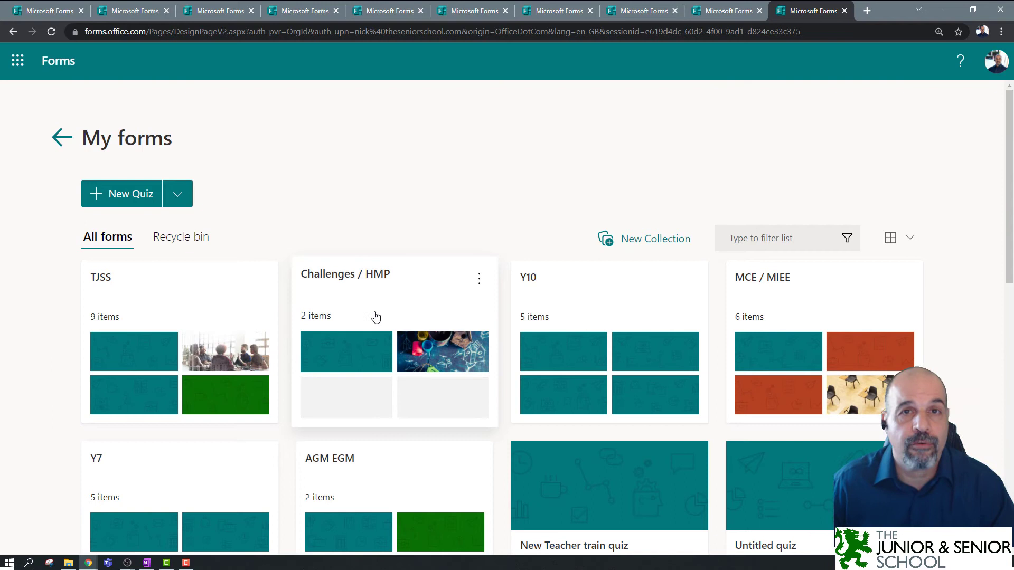
# Create a new blank form titled 'Details' inside the Challenges / HMP collection
pyautogui.click(425, 289)
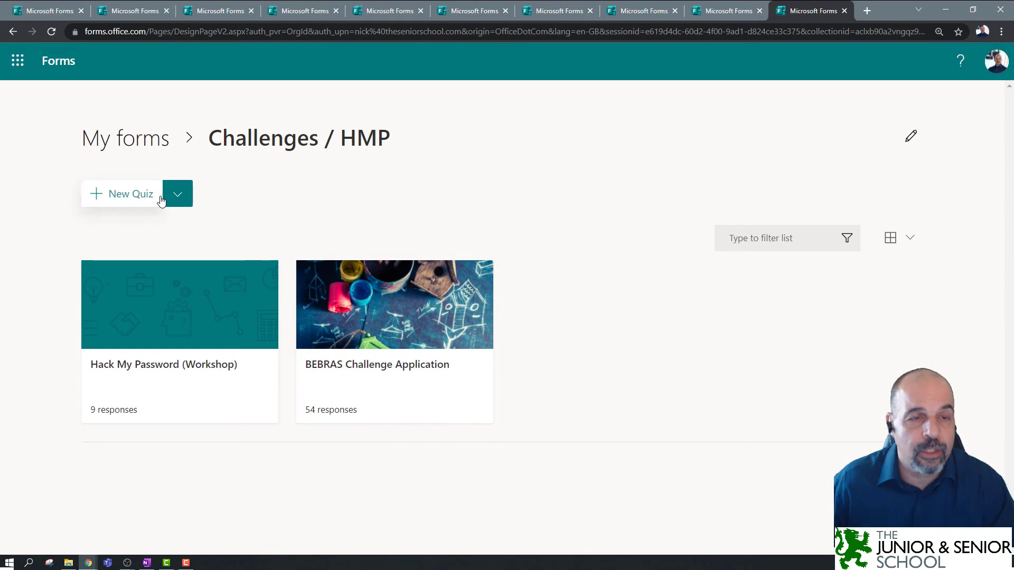
pyautogui.click(185, 204)
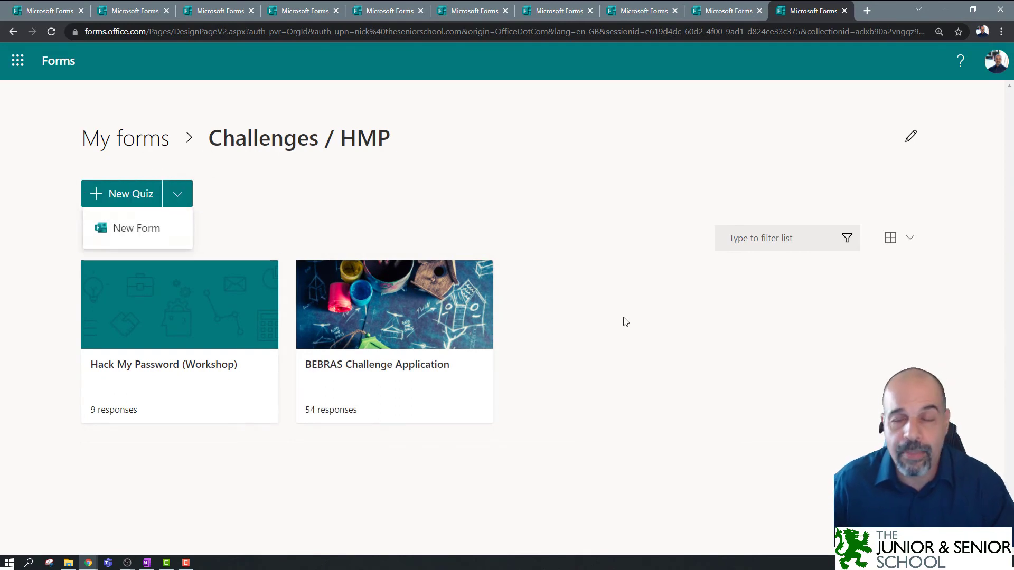
pyautogui.click(145, 235)
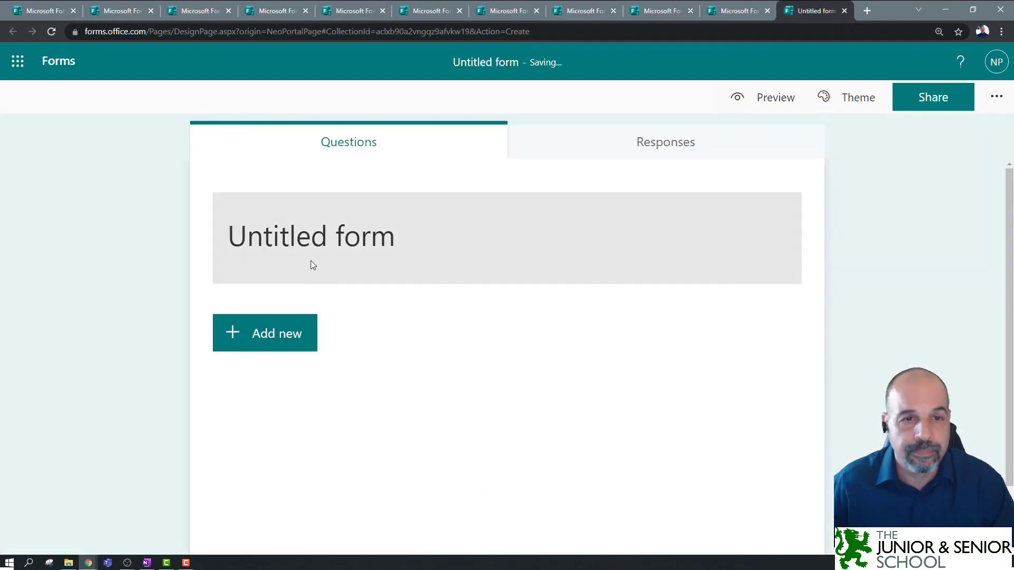
pyautogui.write('Det')
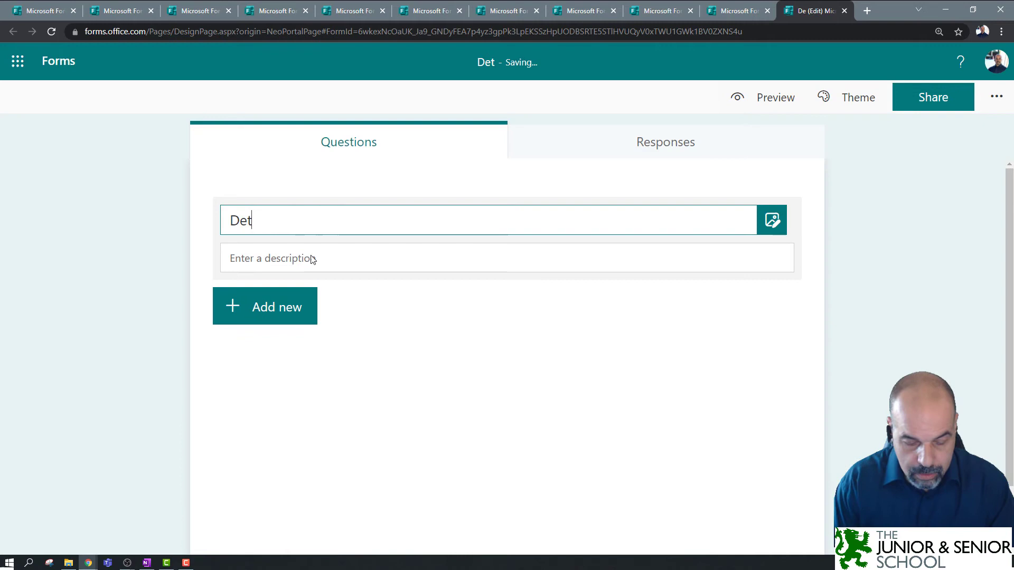
pyautogui.write('ails')
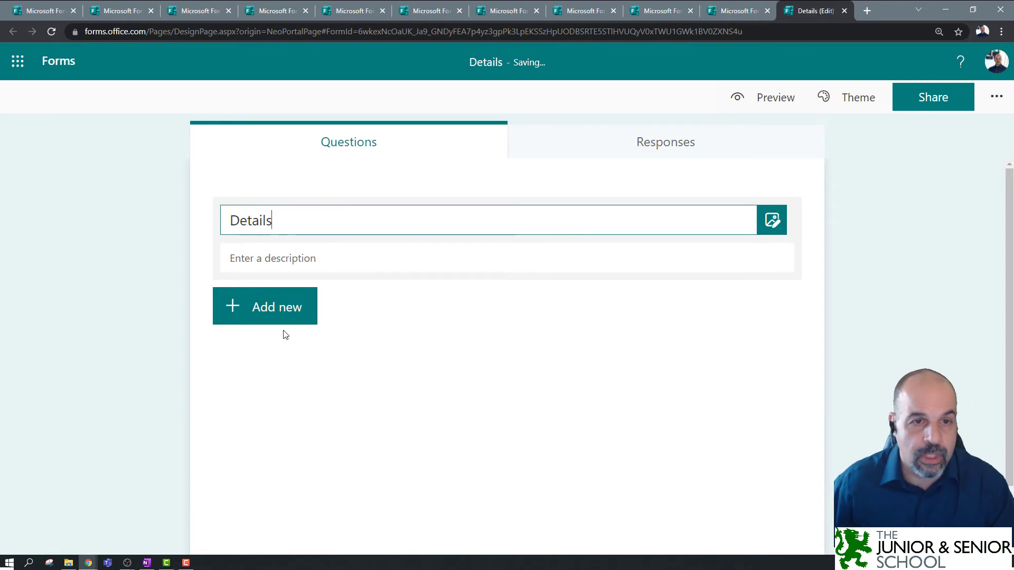
# Add a text question 1 reading 'Enter name'
pyautogui.click(269, 309)
pyautogui.click(391, 312)
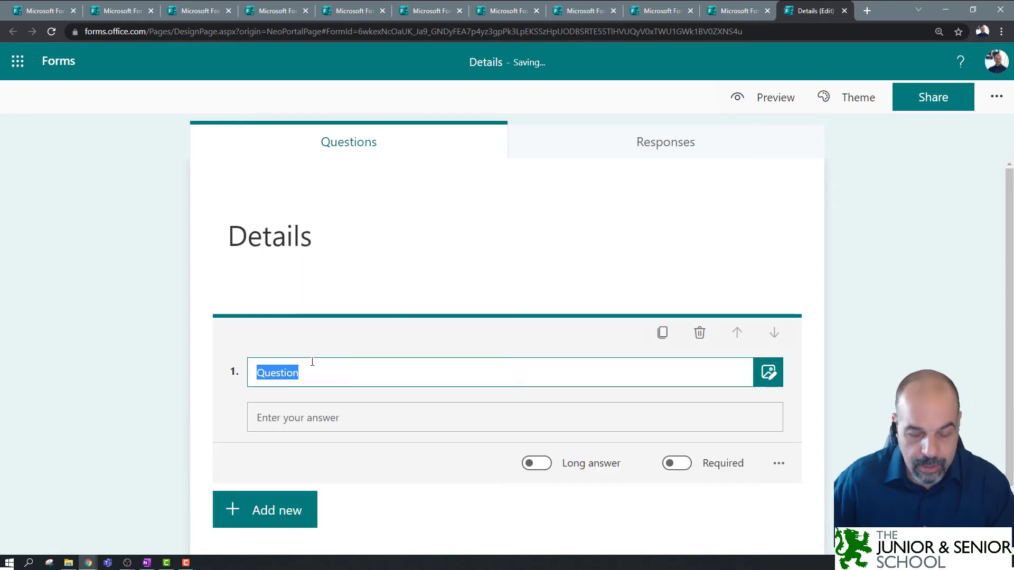
pyautogui.write('Enter name')
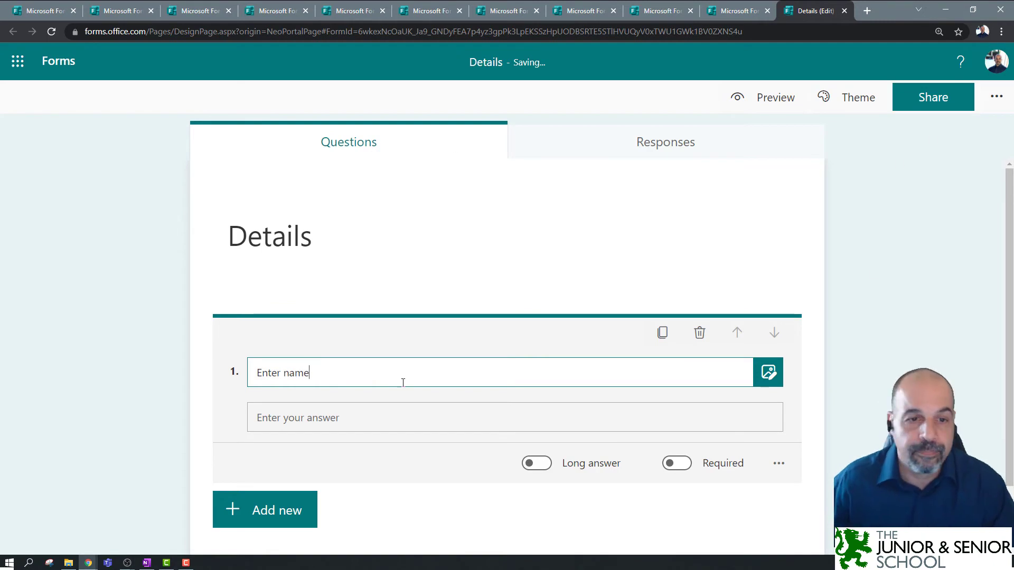
pyautogui.scroll(-2, 475, 390)
pyautogui.scroll(2, 317, 212)
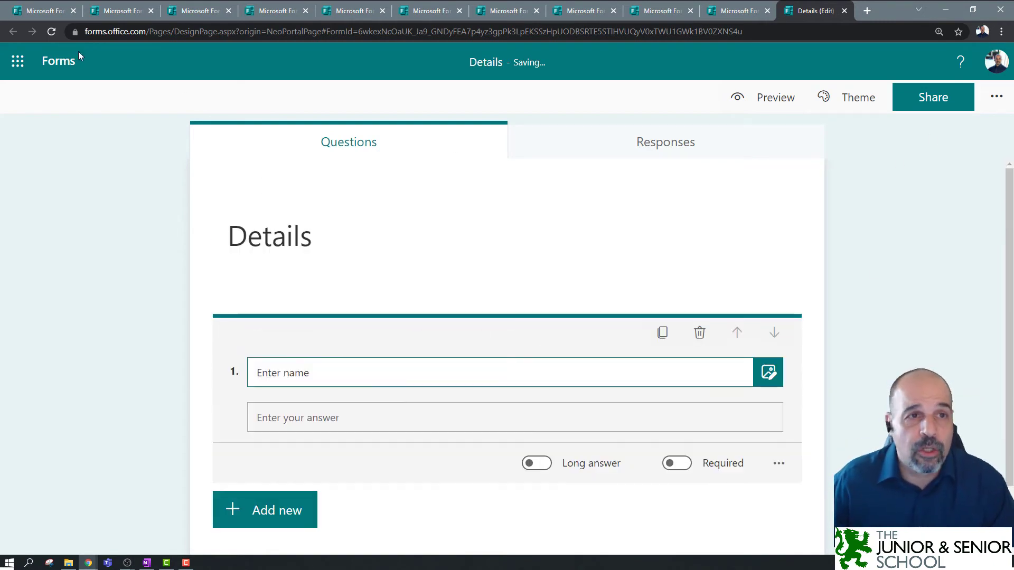
# Leave the form and open the Challenges / HMP collection from All My Forms
pyautogui.click(52, 62)
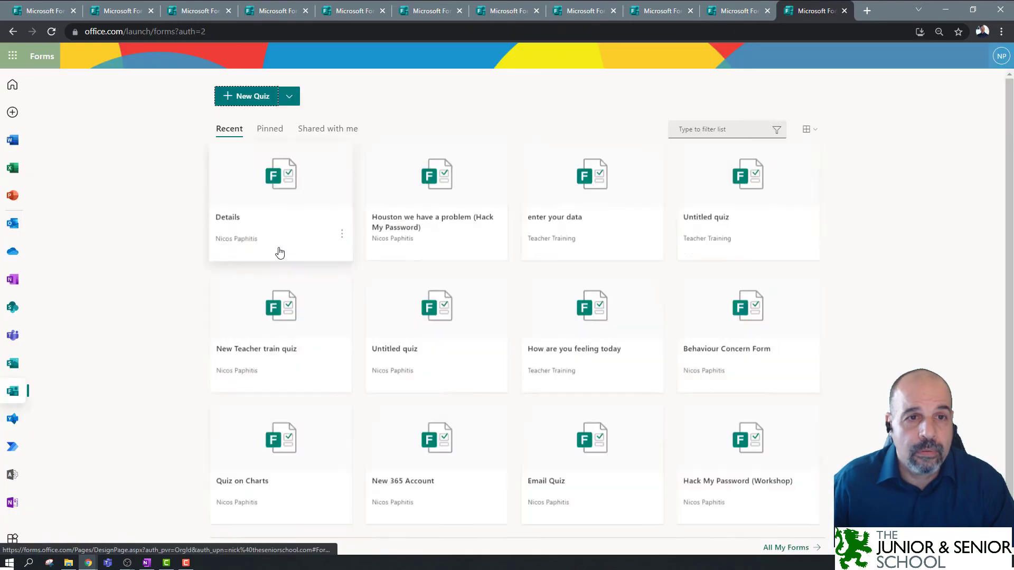
pyautogui.click(790, 550)
pyautogui.scroll(-2, 370, 277)
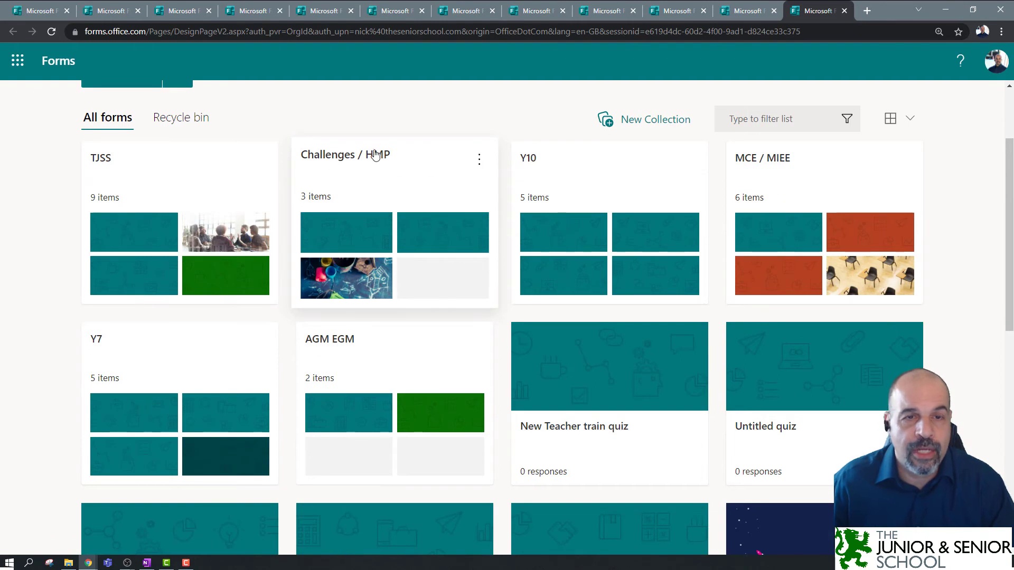
pyautogui.click(421, 190)
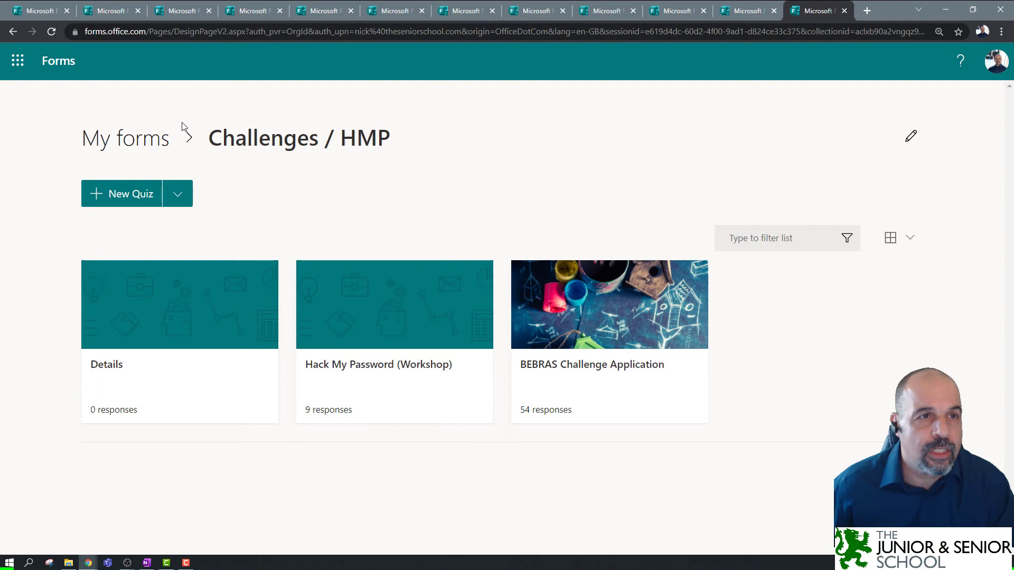
# Go back through My forms to the Forms home page
pyautogui.click(135, 142)
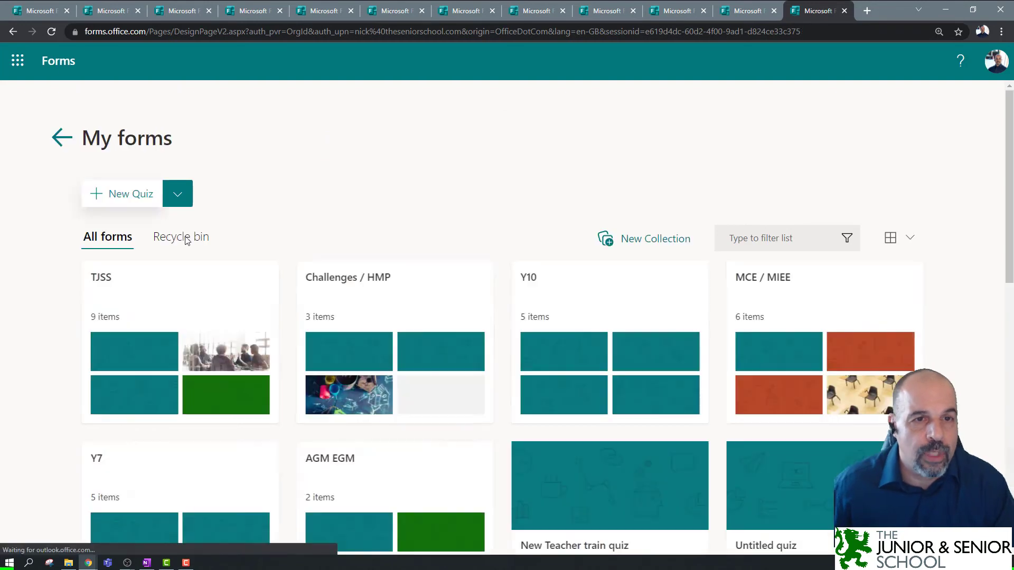
pyautogui.scroll(-8, 402, 276)
pyautogui.scroll(6, 407, 278)
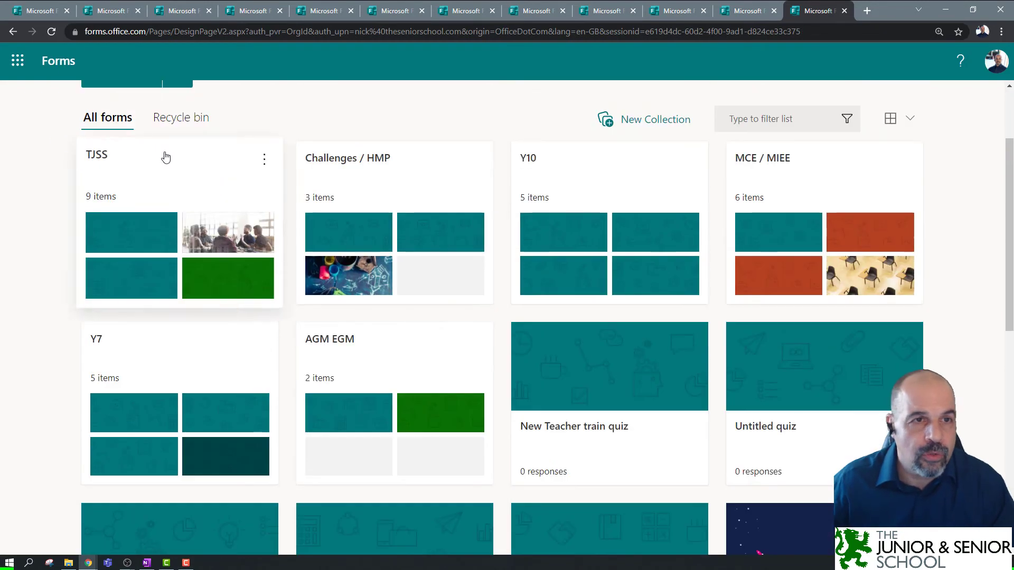
pyautogui.scroll(2, 98, 138)
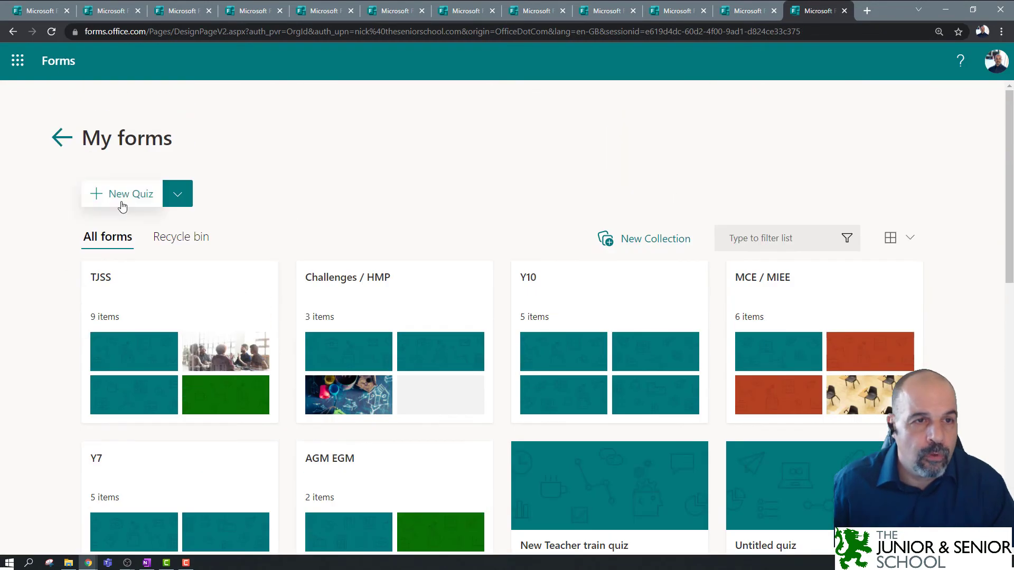
pyautogui.click(74, 144)
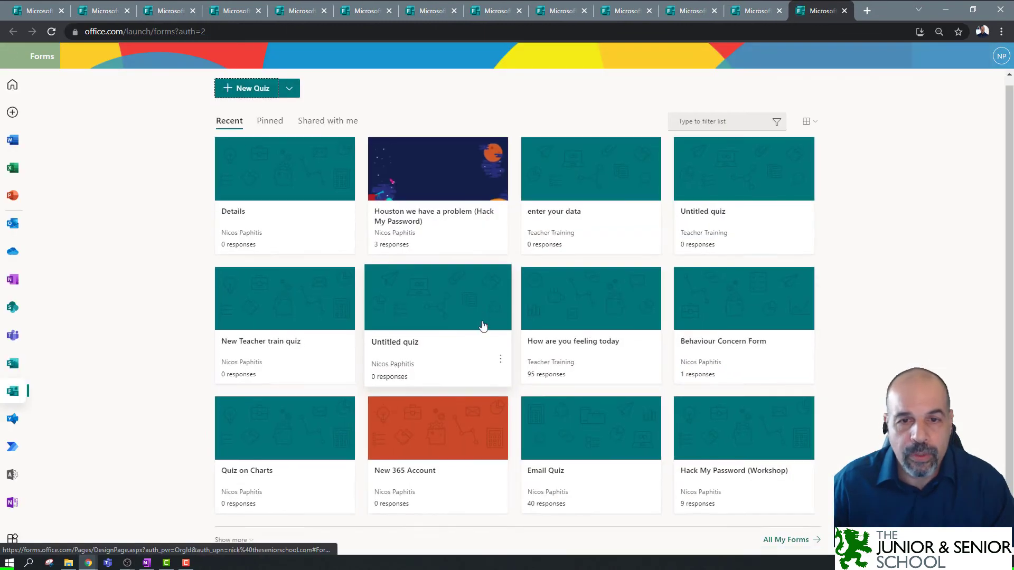
# Scroll down to My groups, where Teacher Training holds 26 forms
pyautogui.scroll(-4, 481, 325)
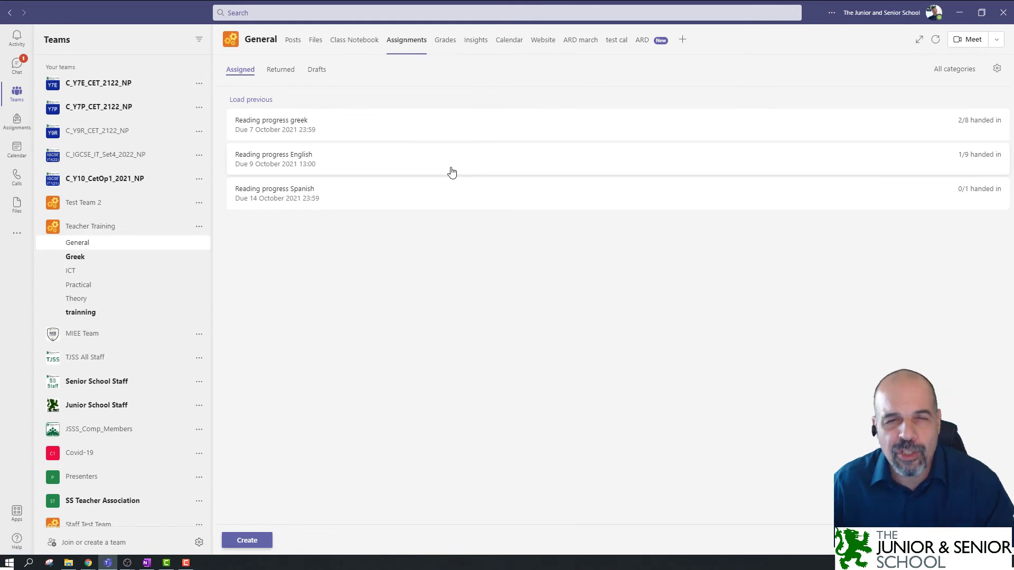
# Open Create in Teacher Training's General Assignments to show Assignment, Quiz and From existing
pyautogui.click(261, 542)
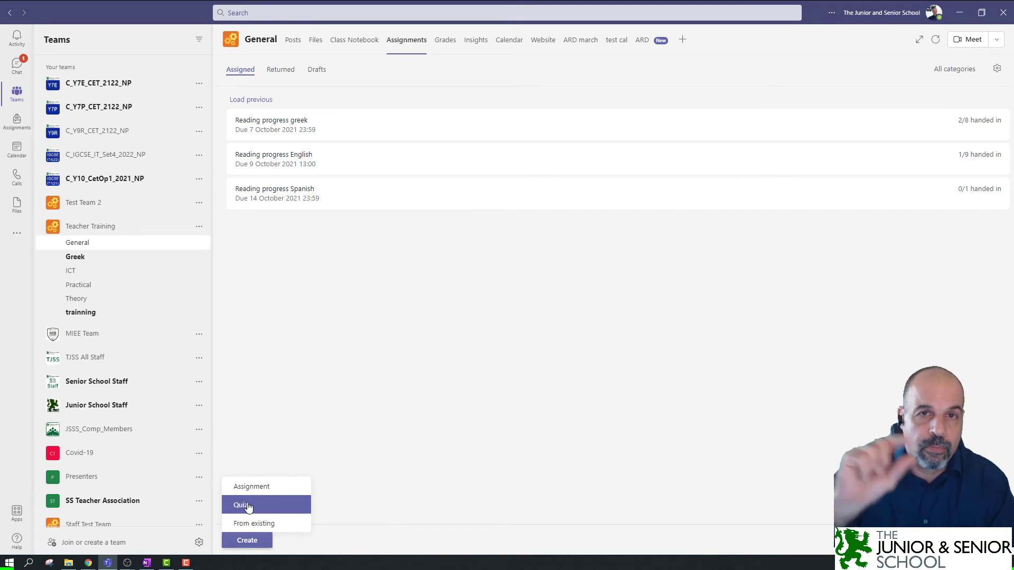
# Create a new quiz for the Teams assignment titled 'Device hardware quiz'
pyautogui.click(247, 506)
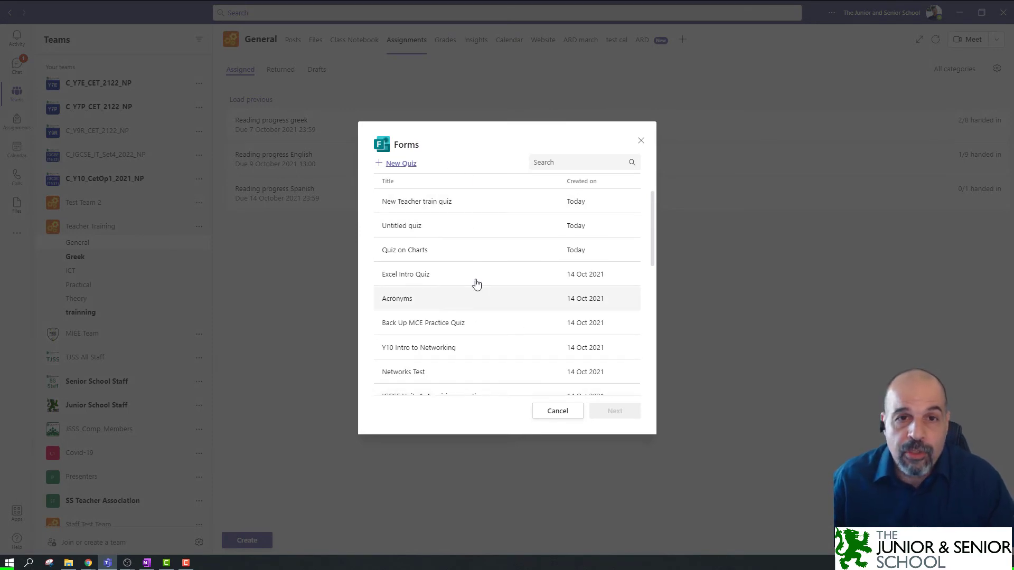
pyautogui.click(408, 163)
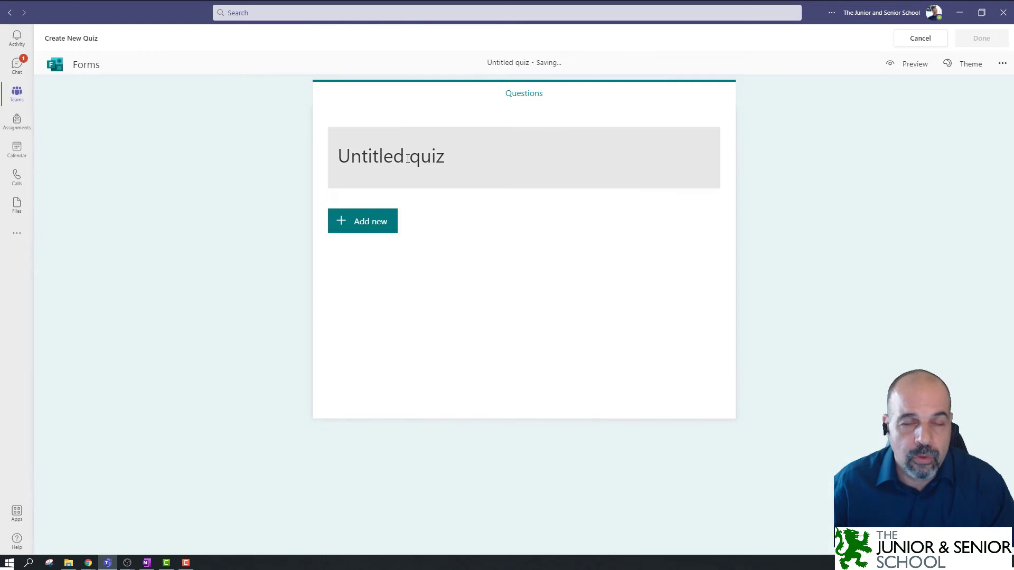
pyautogui.click(407, 158)
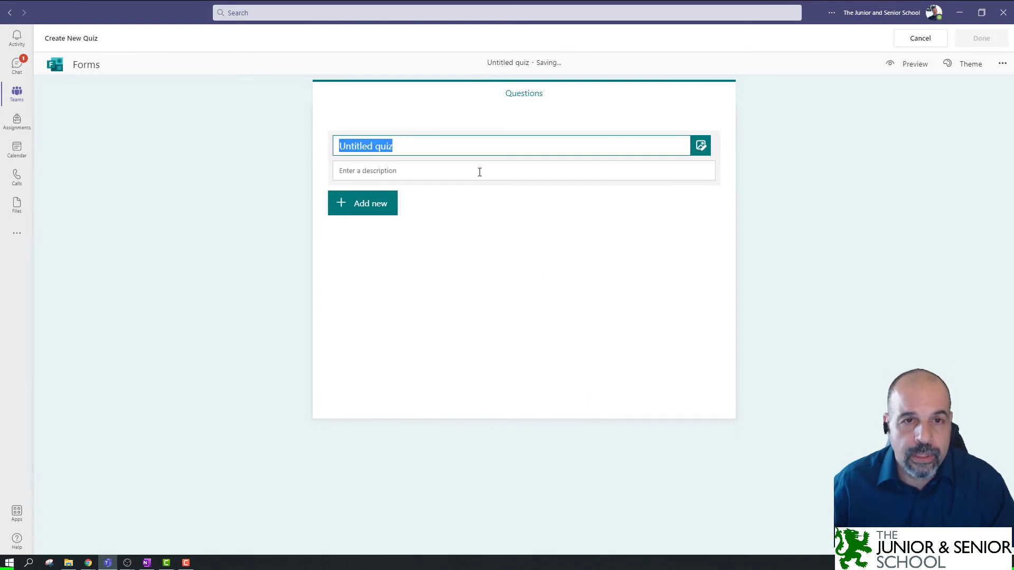
pyautogui.write('D')
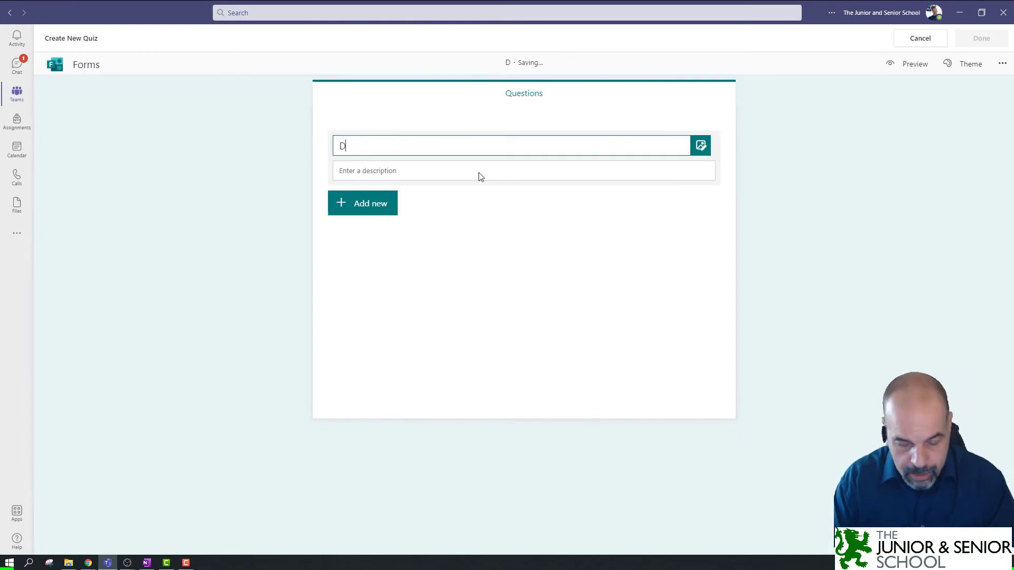
pyautogui.write('evice ha')
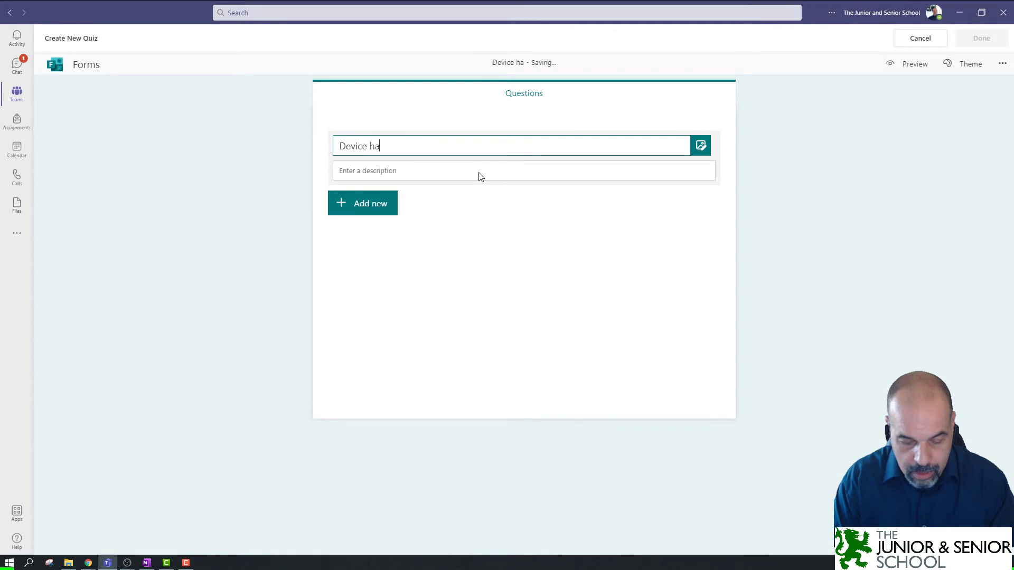
pyautogui.write('rdware quiz')
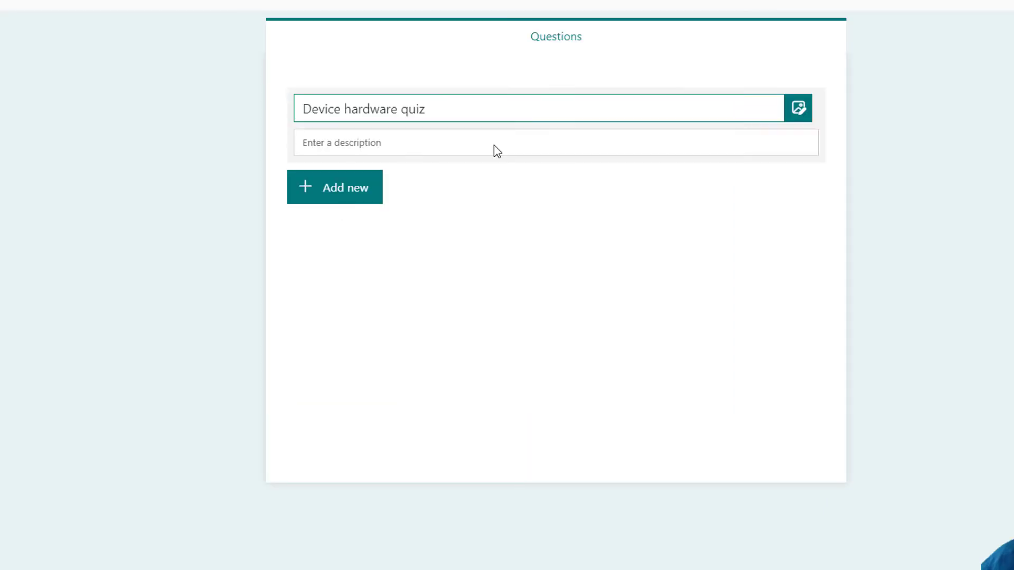
# Add the choice question 'Monitor is ?' with options Hardware and Software, then attach the quiz
pyautogui.click(334, 187)
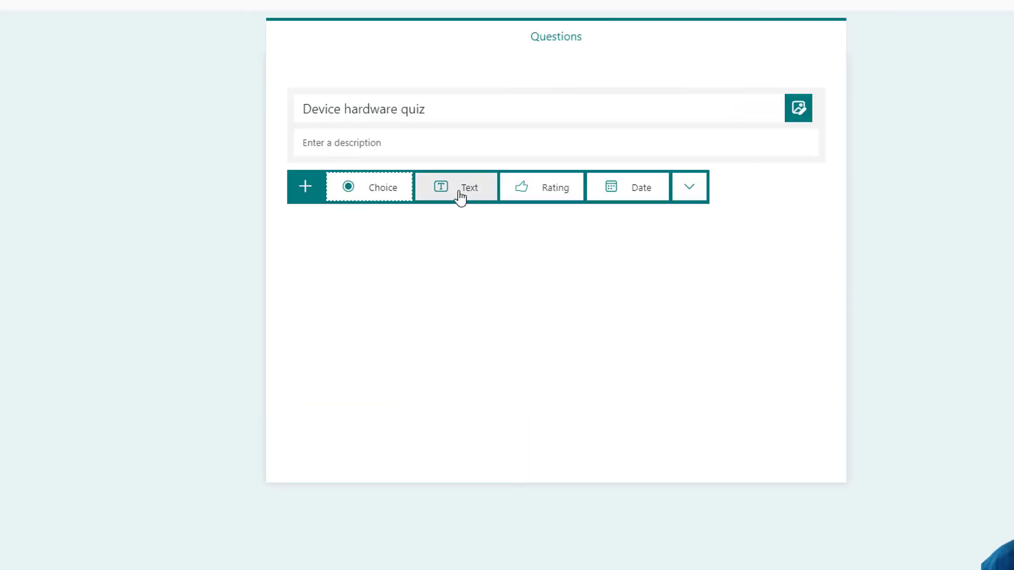
pyautogui.click(375, 195)
pyautogui.write('MOnitor is')
pyautogui.press('BackSpace')
pyautogui.press('BackSpace')
pyautogui.press('BackSpace')
pyautogui.press('BackSpace')
pyautogui.press('BackSpace')
pyautogui.press('BackSpace')
pyautogui.press('BackSpace')
pyautogui.press('BackSpace')
pyautogui.press('BackSpace')
pyautogui.write('onitor is ?')
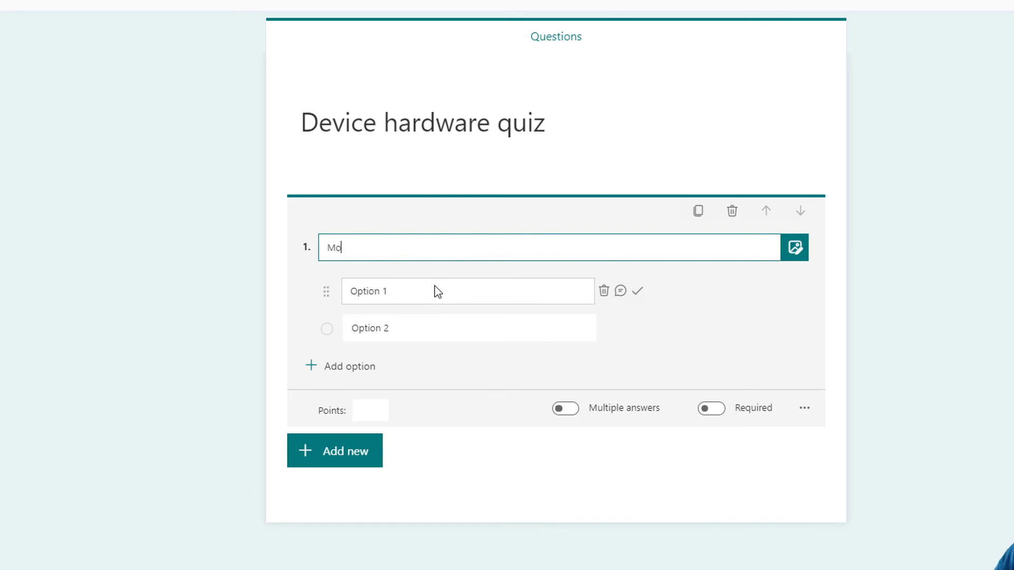
pyautogui.click(405, 326)
pyautogui.write('Hardware')
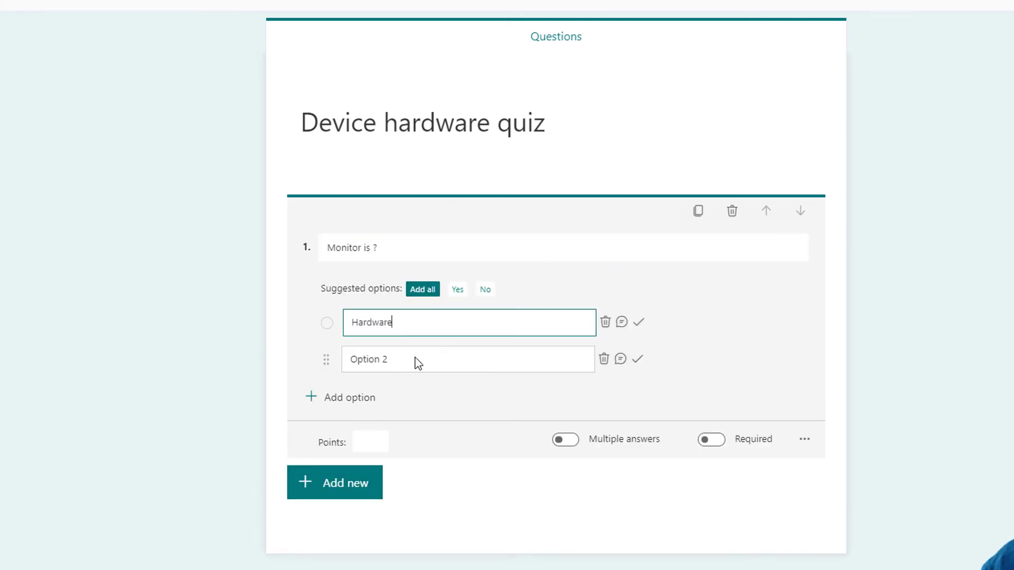
pyautogui.click(416, 360)
pyautogui.write('Softwar')
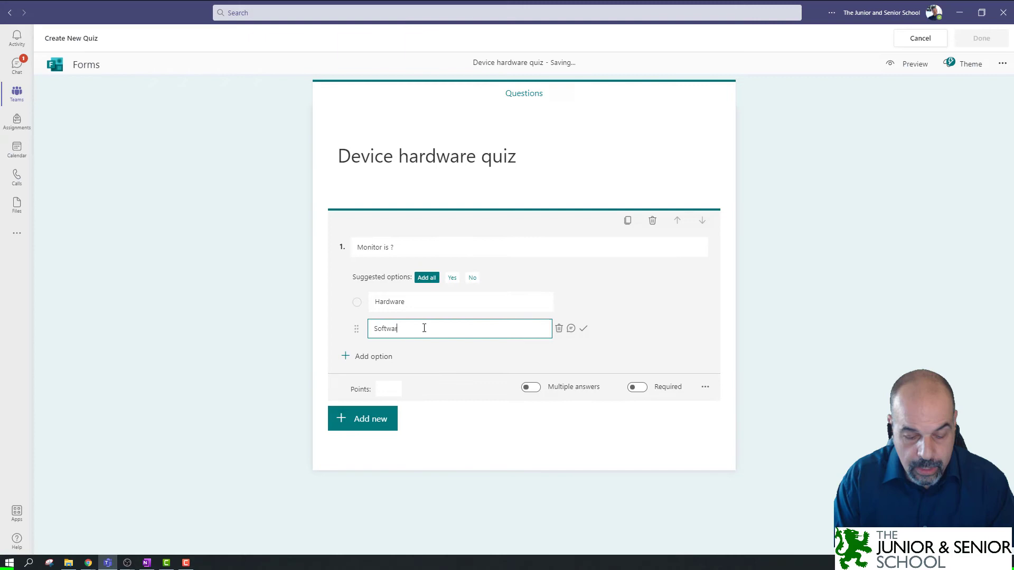
pyautogui.write('e')
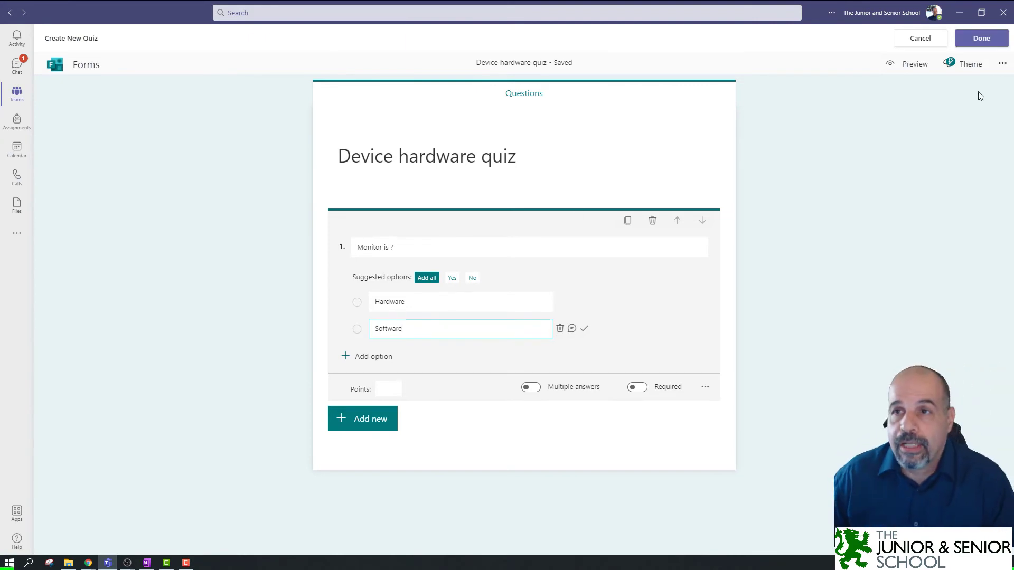
pyautogui.click(983, 37)
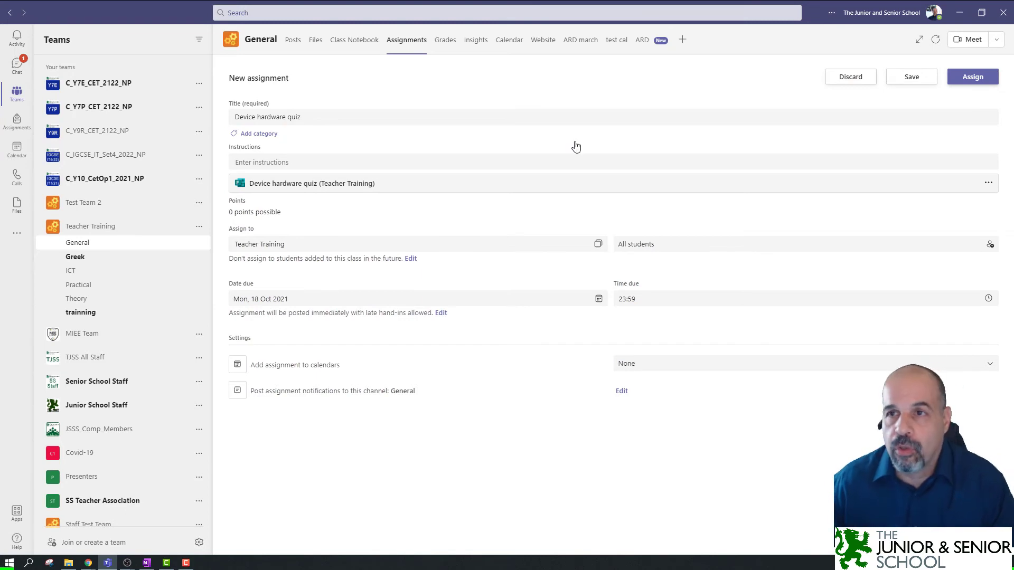
# Assign Device hardware quiz to all students, then minimise Teams
pyautogui.click(990, 78)
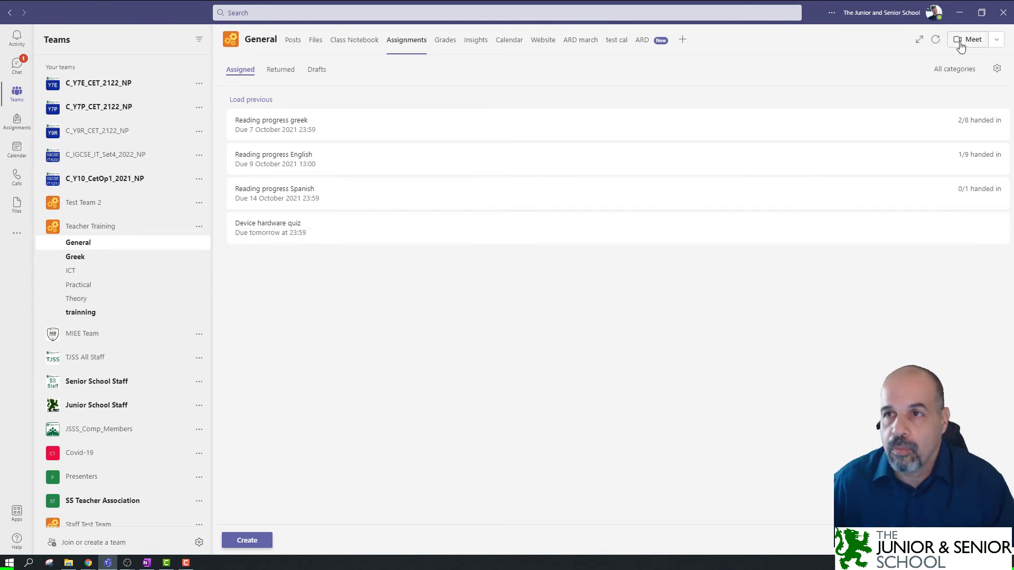
pyautogui.click(960, 12)
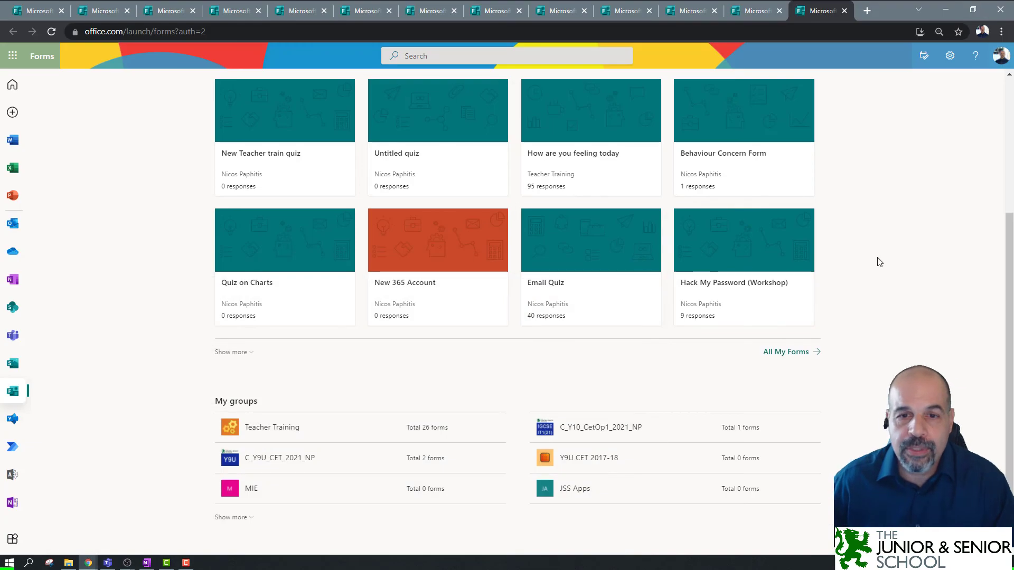
# Open the Teacher Training group's forms, where the new Device hardware quiz is listed
pyautogui.scroll(4, 544, 305)
pyautogui.scroll(-4, 488, 266)
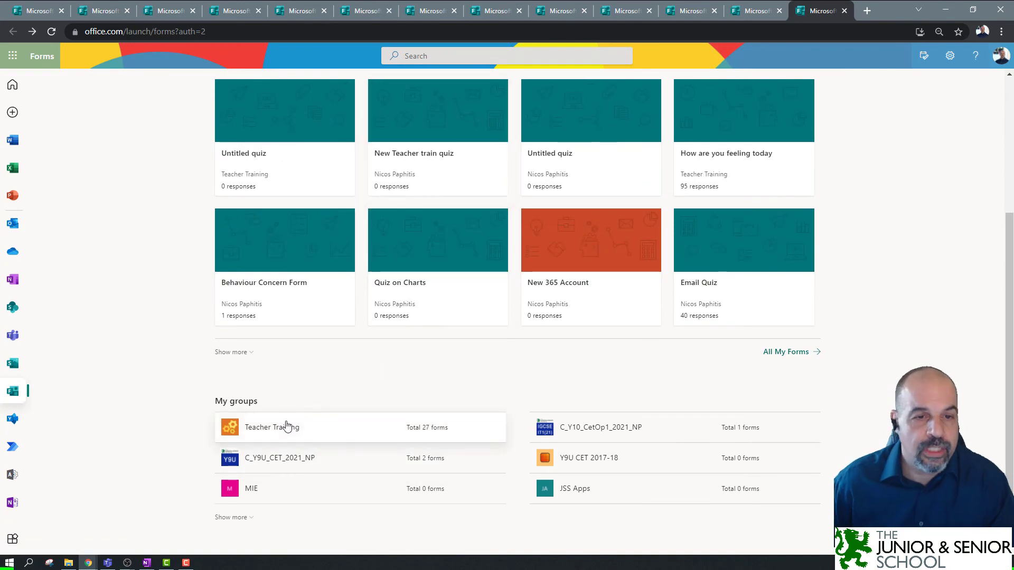
pyautogui.click(309, 430)
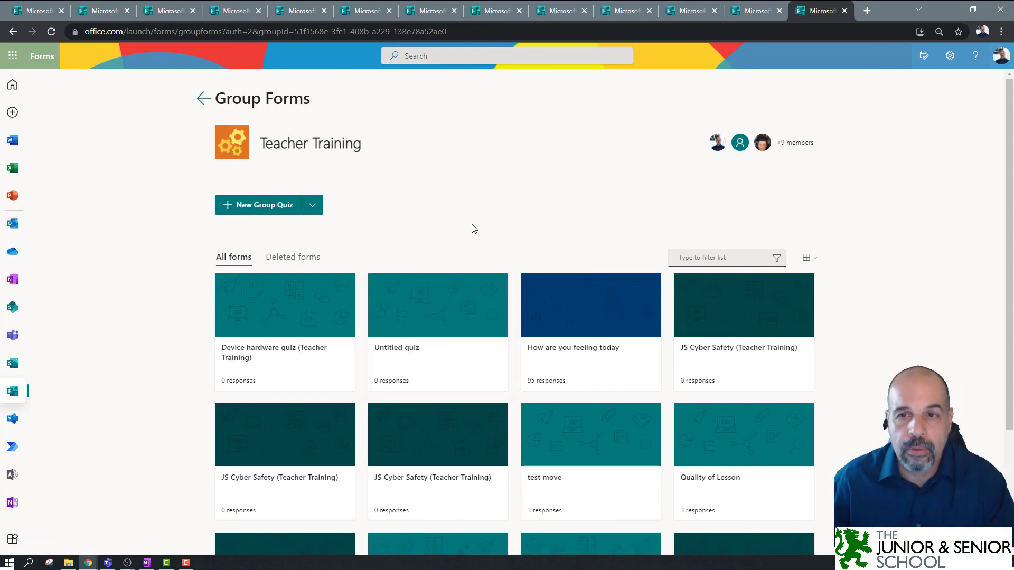
# Create a new blank form titled 'Rate lesson on hardware'
pyautogui.click(204, 101)
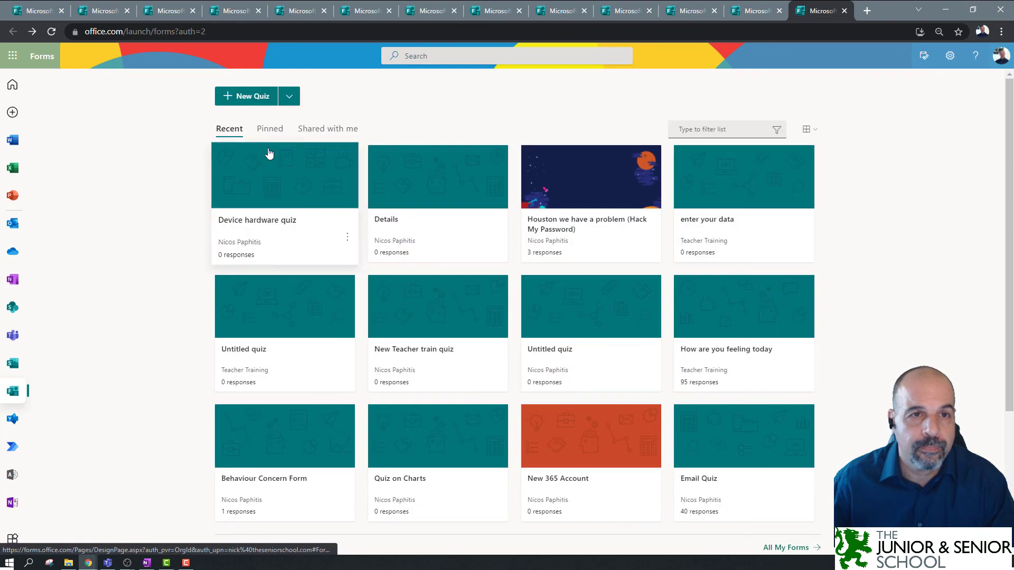
pyautogui.click(289, 102)
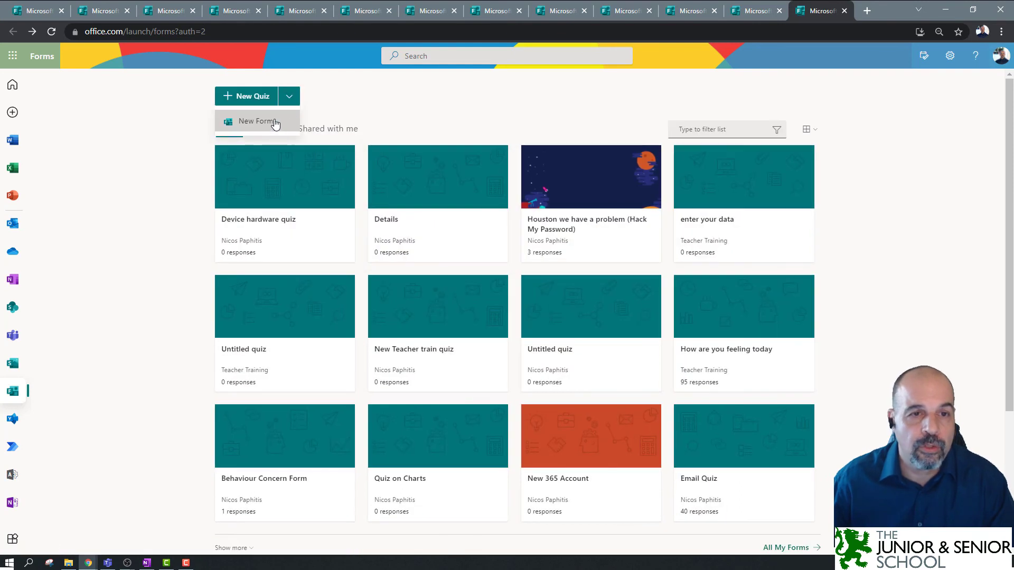
pyautogui.click(273, 120)
pyautogui.click(346, 245)
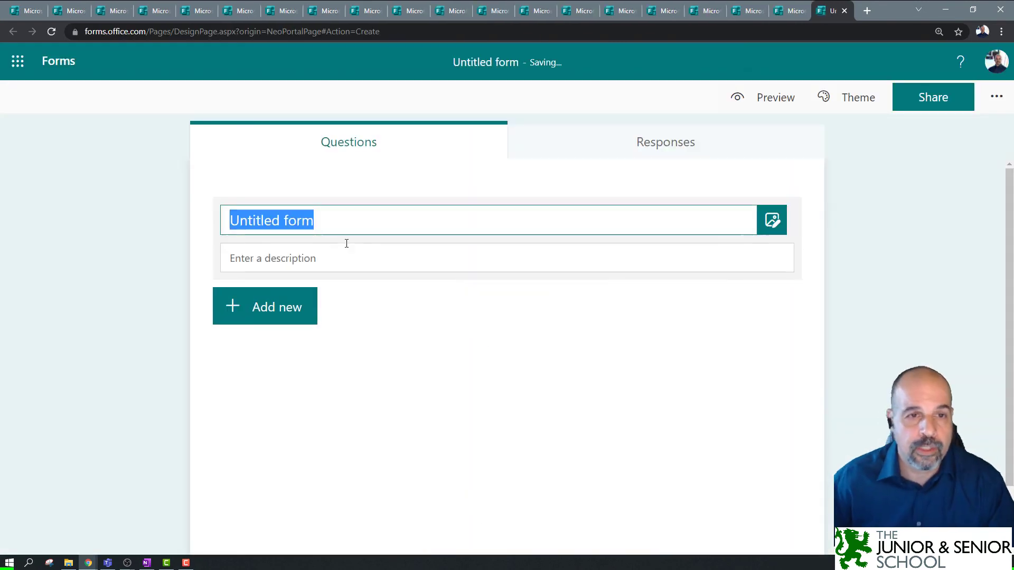
pyautogui.write('Rate le')
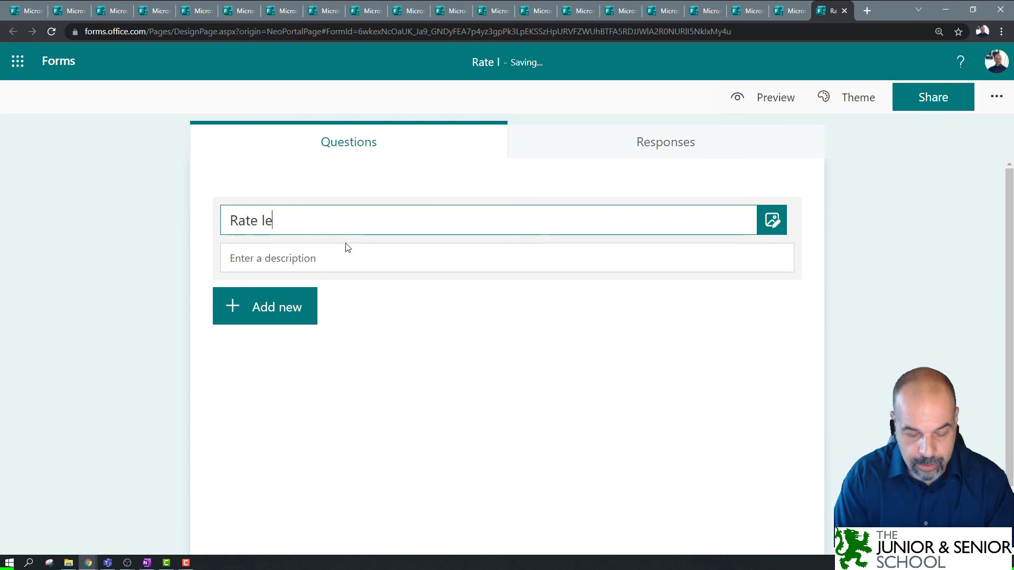
pyautogui.write('sson on harde')
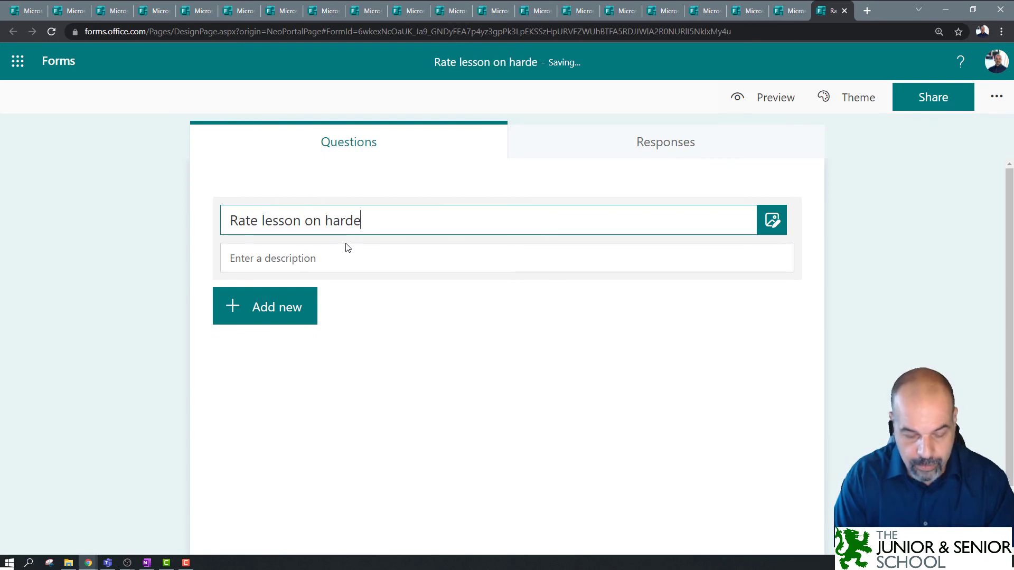
pyautogui.press('BackSpace')
pyautogui.write('ware')
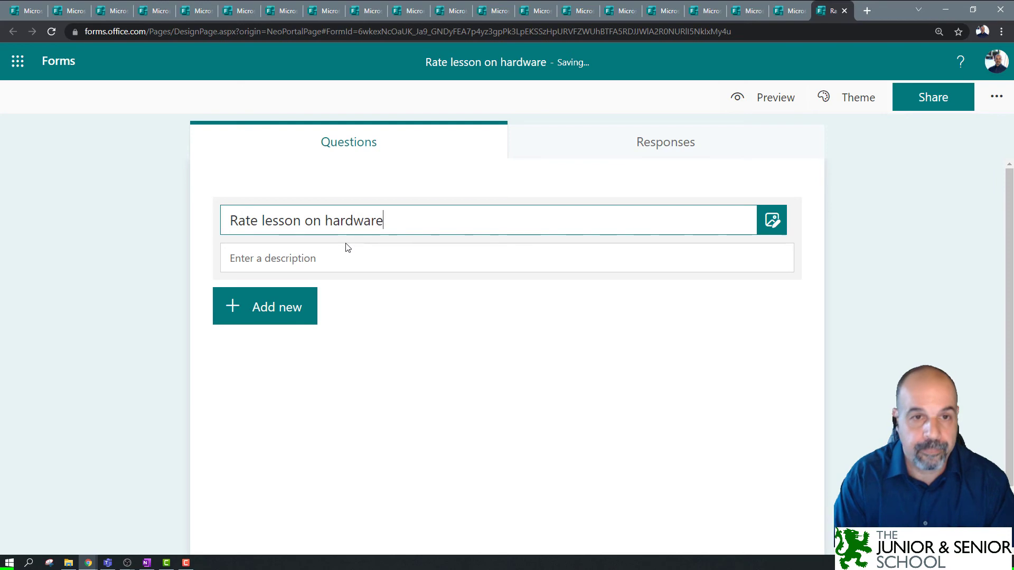
# Add a 5-star rating question reading 'Rate from 1 to 5' and return home
pyautogui.click(286, 307)
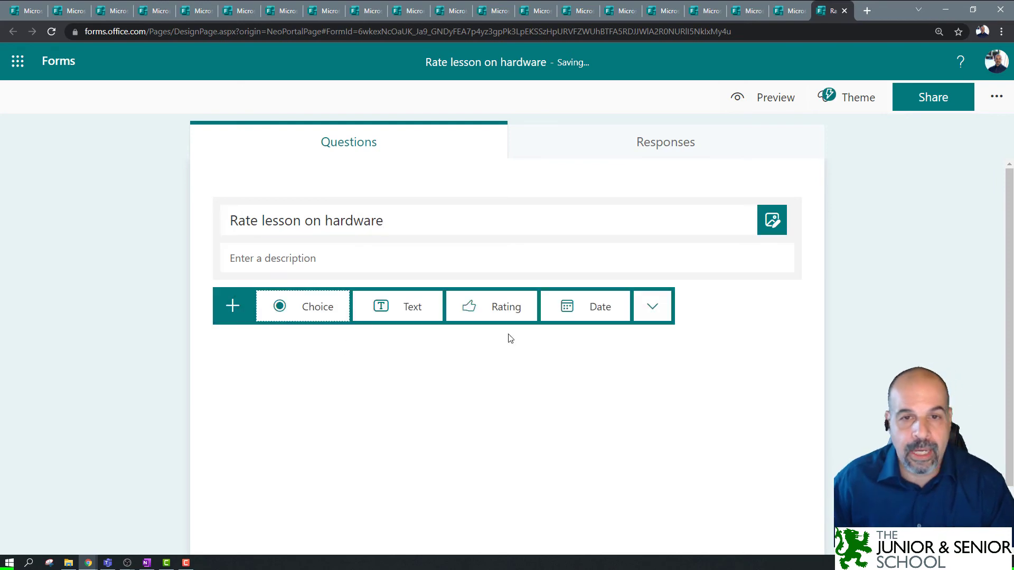
pyautogui.click(510, 317)
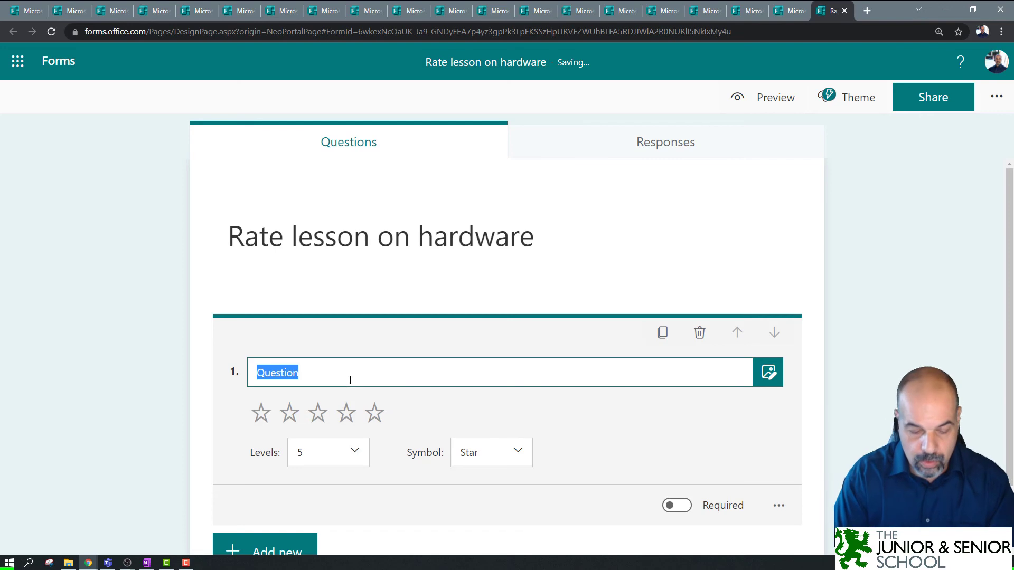
pyautogui.write('Rate from')
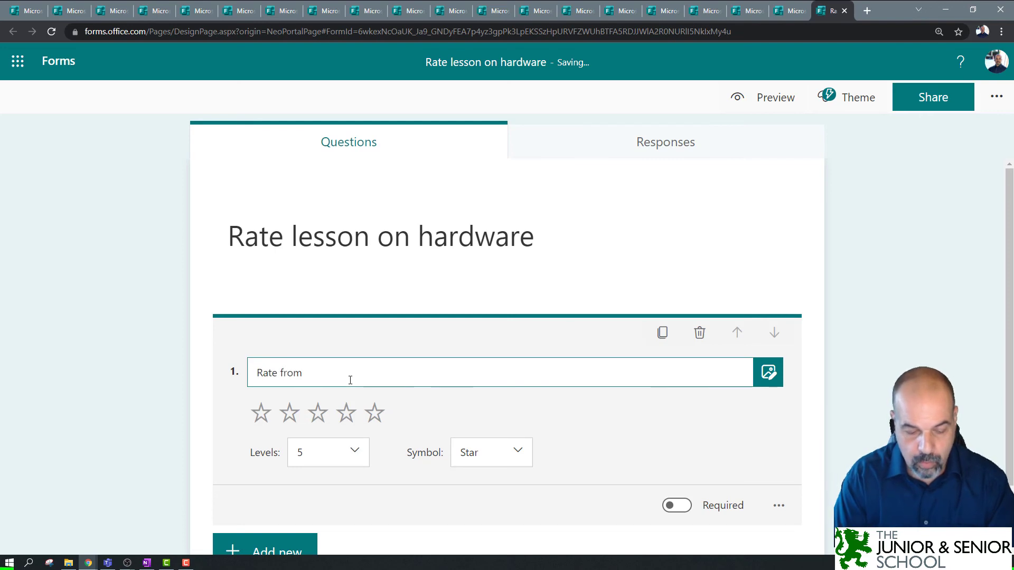
pyautogui.write(' 1 to 5')
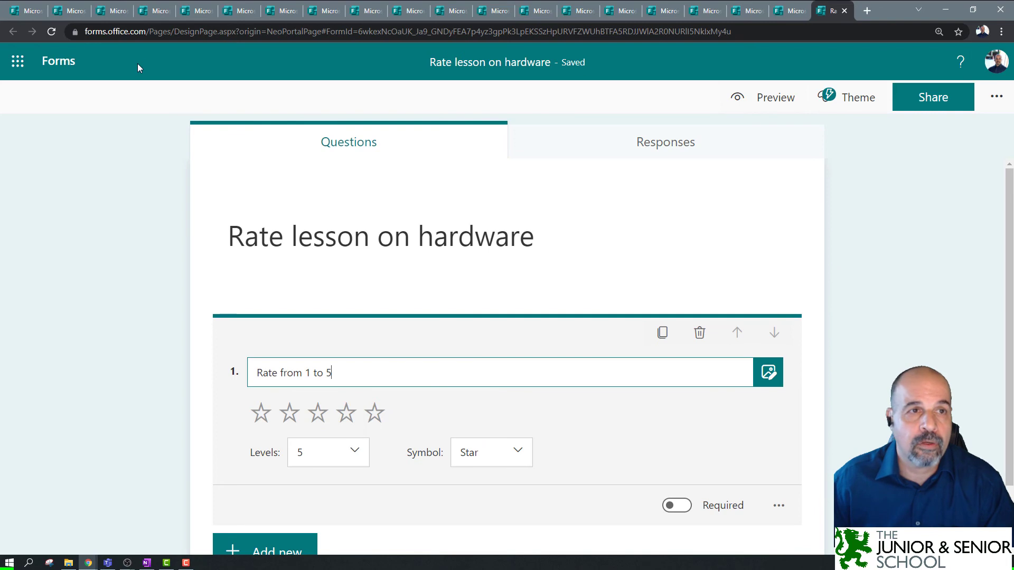
pyautogui.click(69, 67)
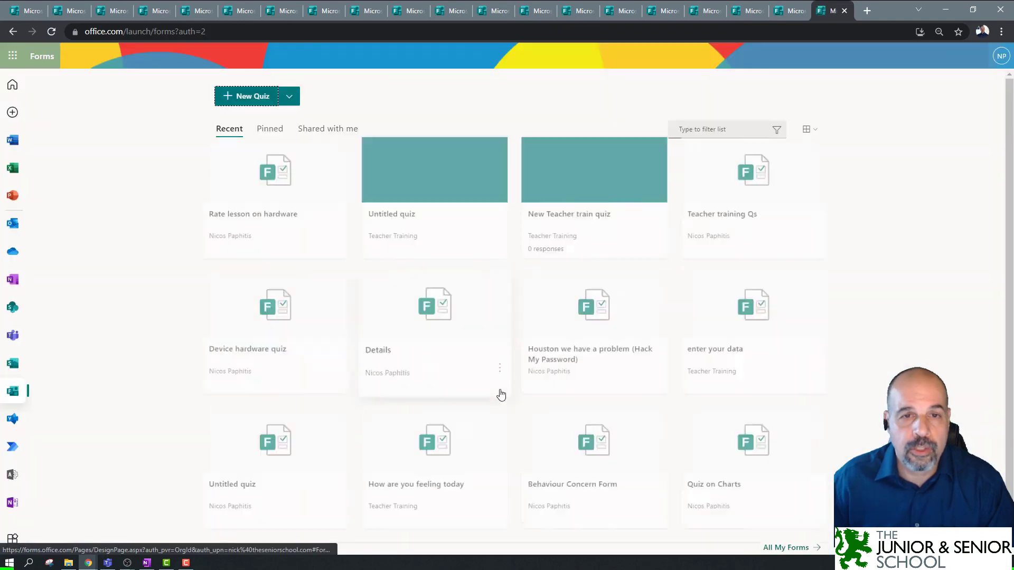
# Move the Rate lesson on hardware form from All My Forms into Teacher Training
pyautogui.scroll(-3, 636, 368)
pyautogui.click(795, 352)
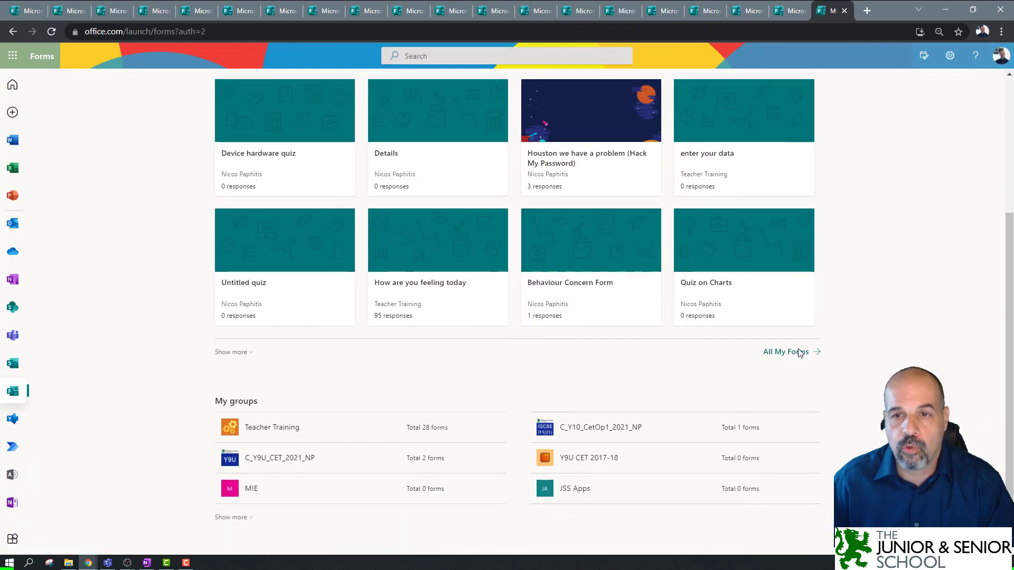
pyautogui.scroll(-10, 608, 346)
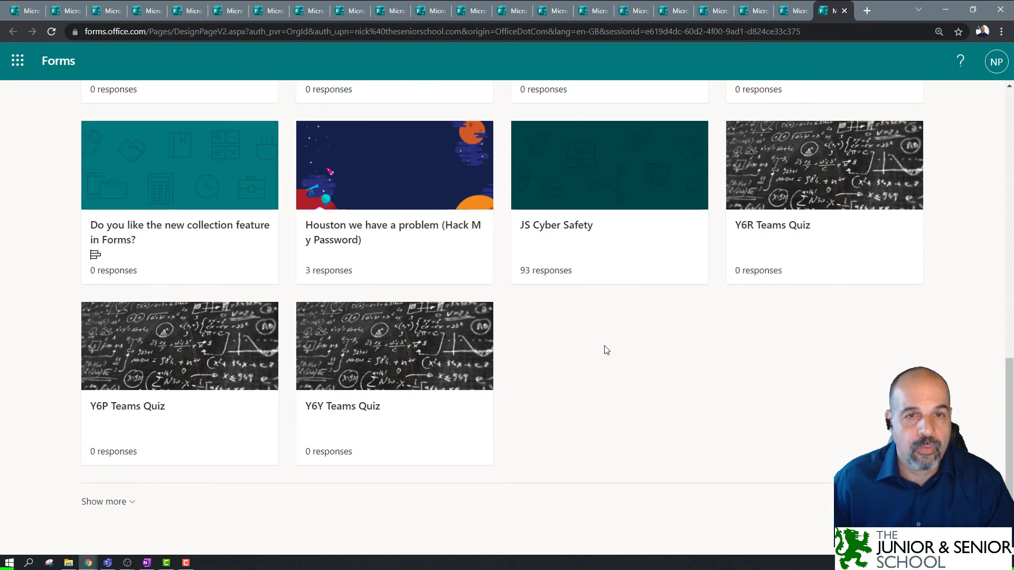
pyautogui.scroll(7, 606, 350)
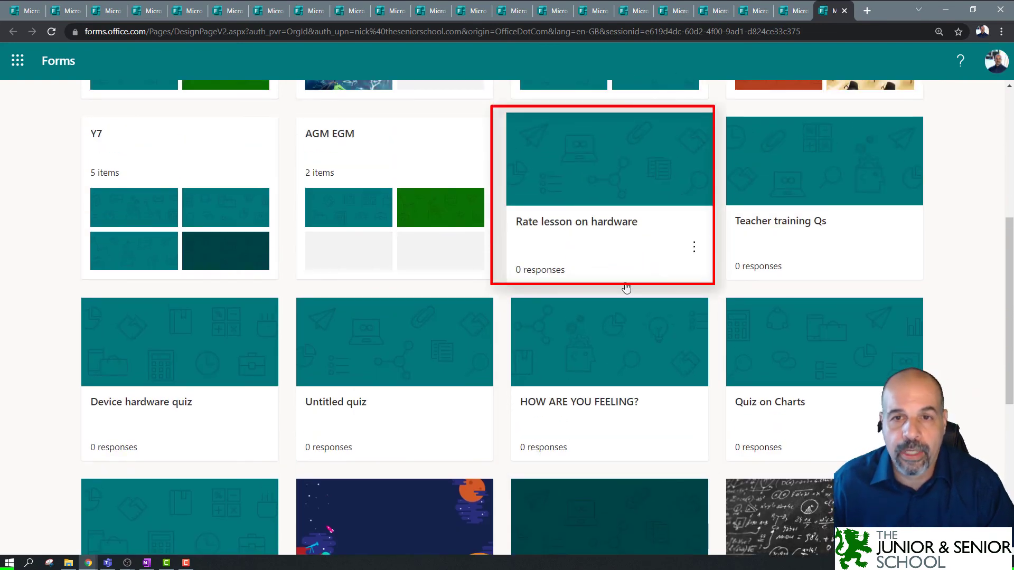
pyautogui.click(690, 245)
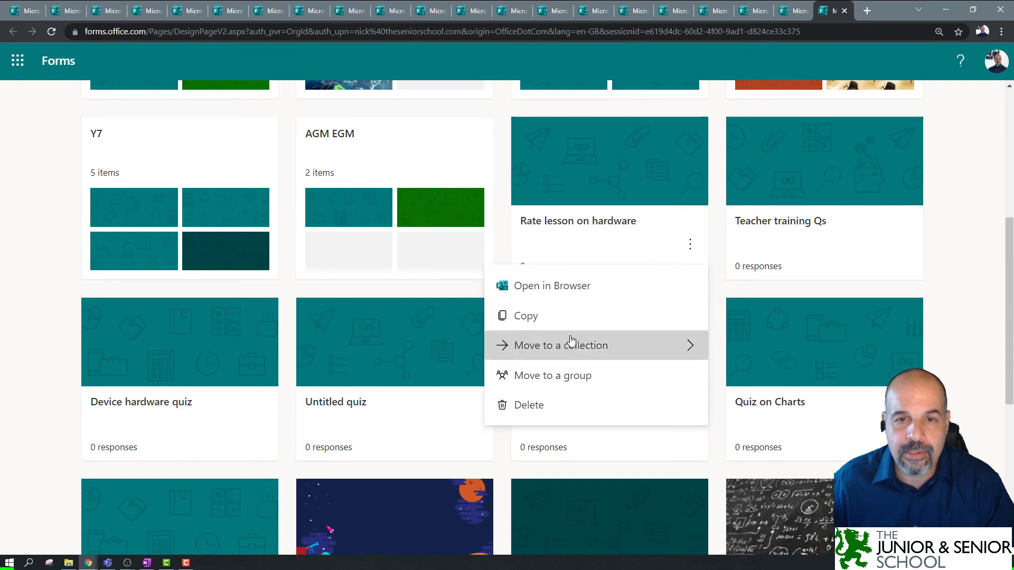
pyautogui.click(575, 377)
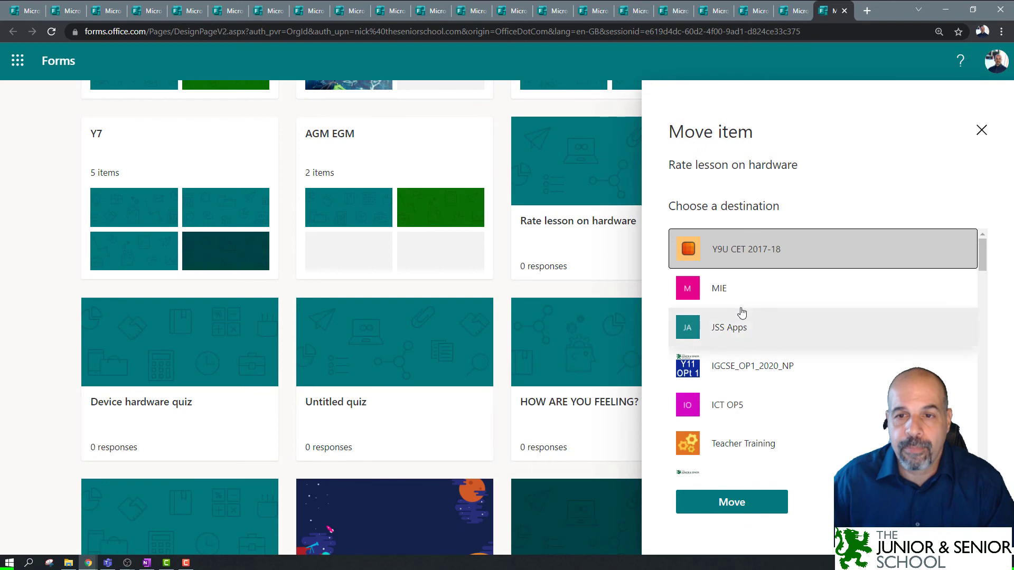
pyautogui.scroll(-8, 748, 311)
pyautogui.scroll(4, 747, 313)
pyautogui.scroll(3, 747, 313)
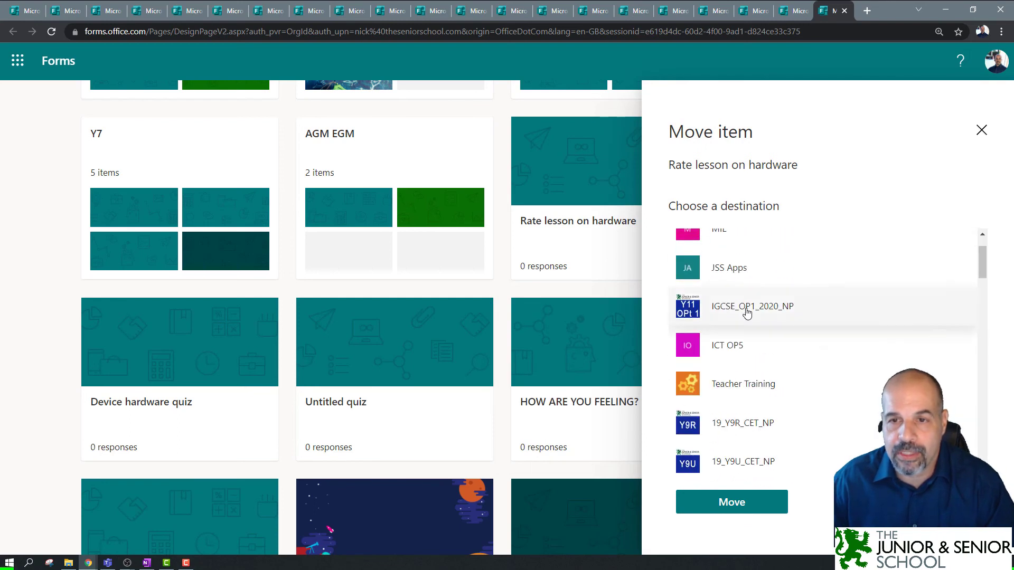
pyautogui.click(725, 389)
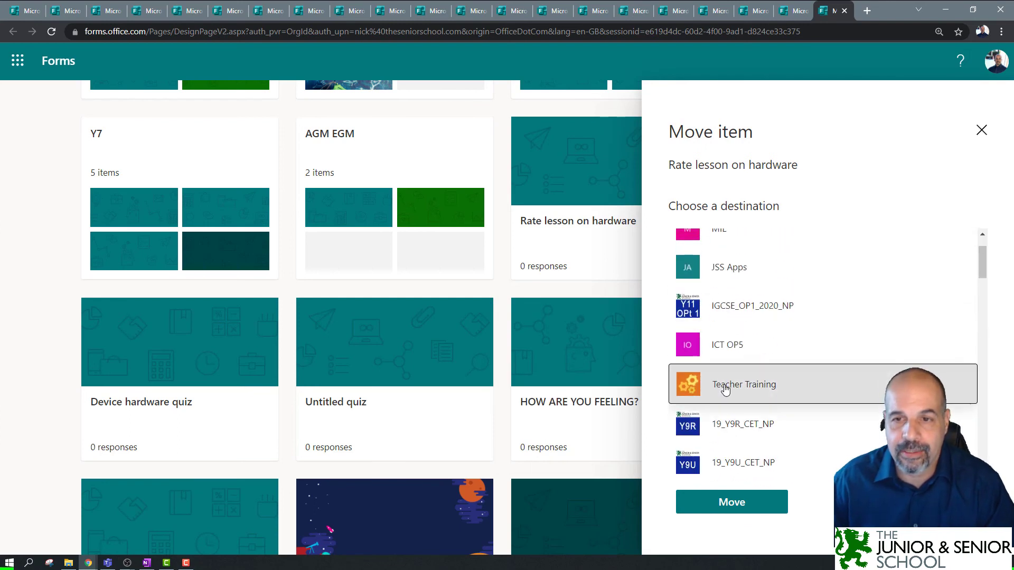
pyautogui.click(733, 504)
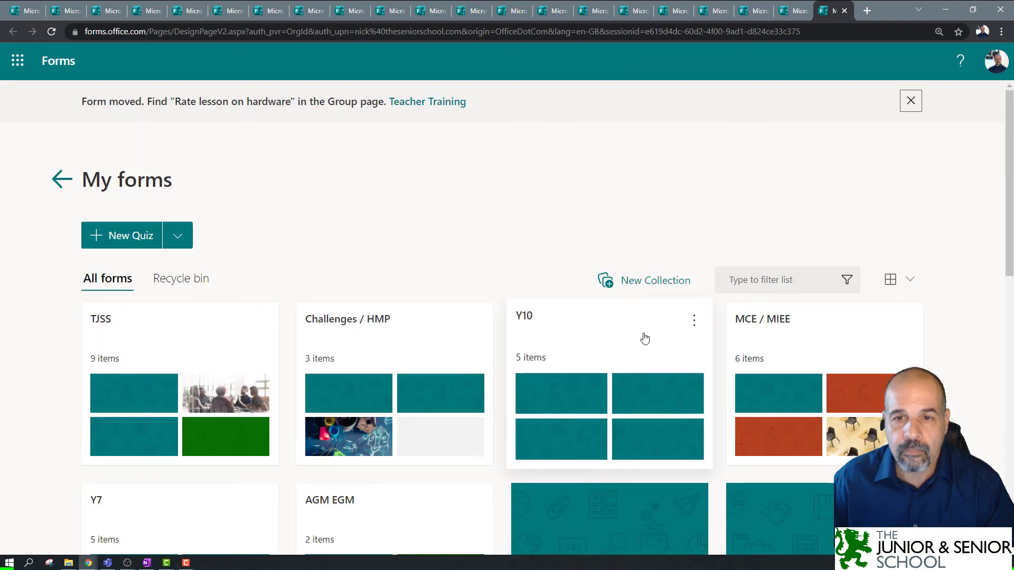
# Go back home and open Teacher Training, with Rate lesson on hardware listed first
pyautogui.scroll(-5, 644, 335)
pyautogui.scroll(-6, 641, 334)
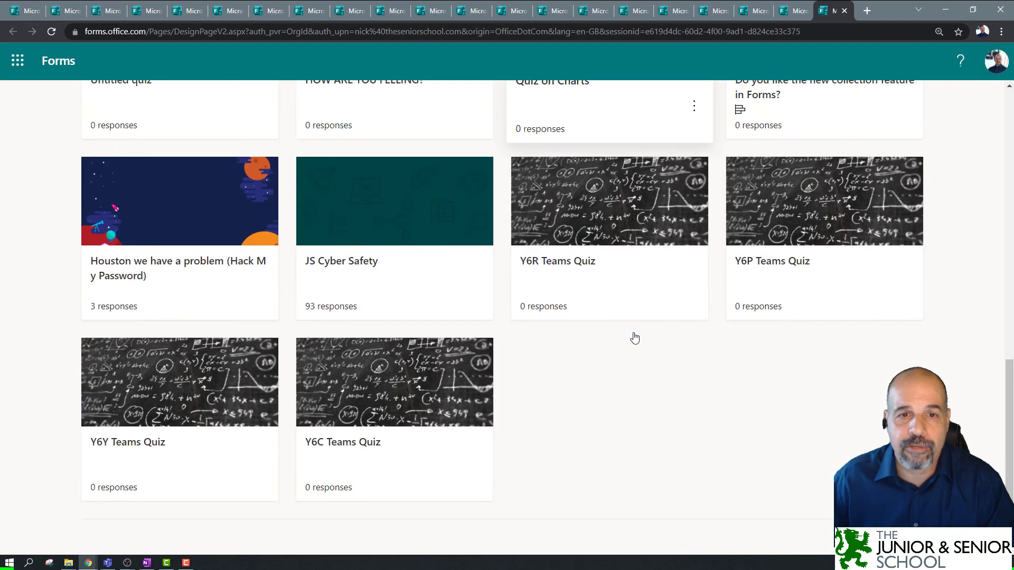
pyautogui.scroll(6, 634, 338)
pyautogui.scroll(5, 635, 338)
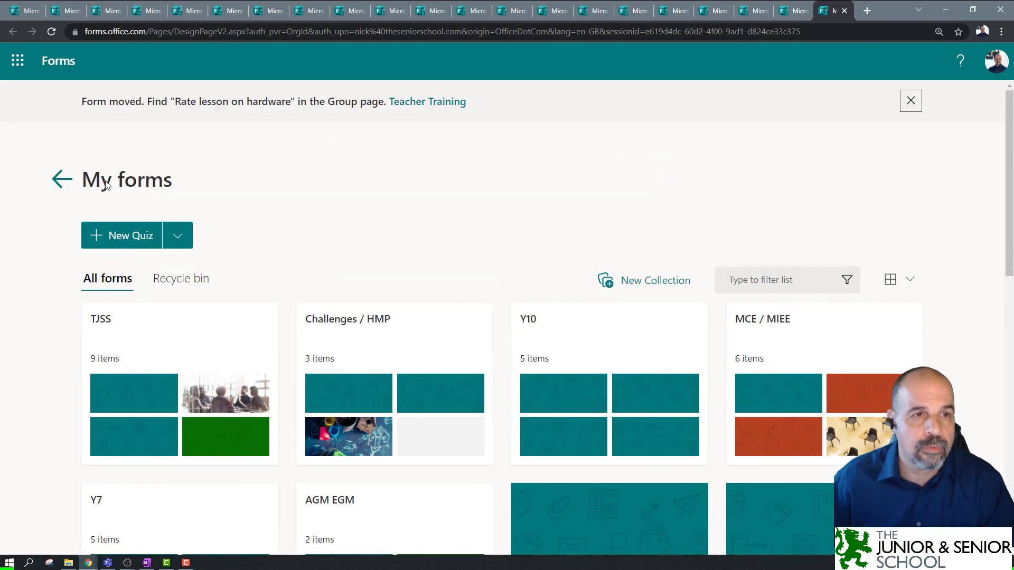
pyautogui.click(75, 183)
pyautogui.scroll(-3, 602, 323)
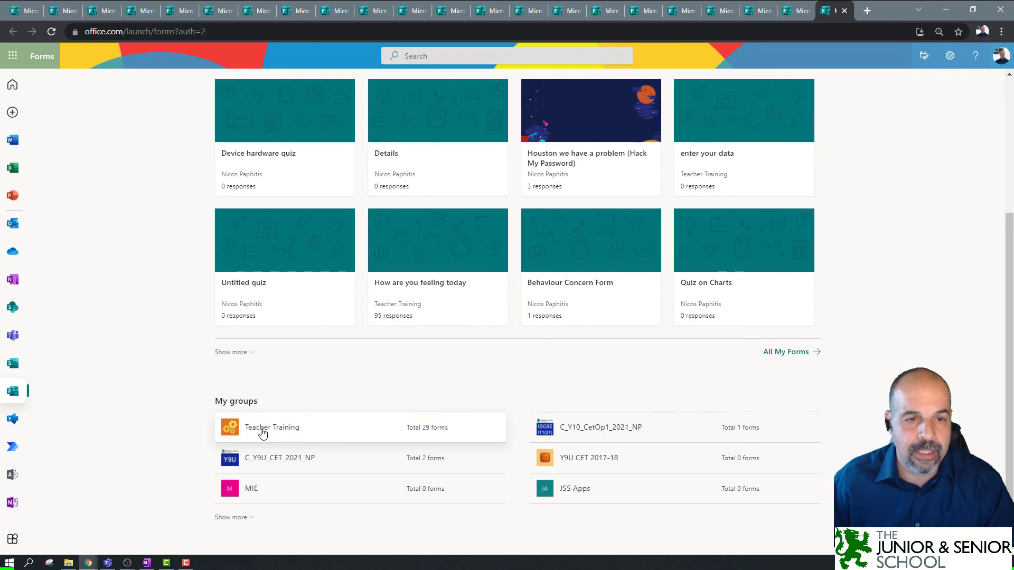
pyautogui.click(261, 430)
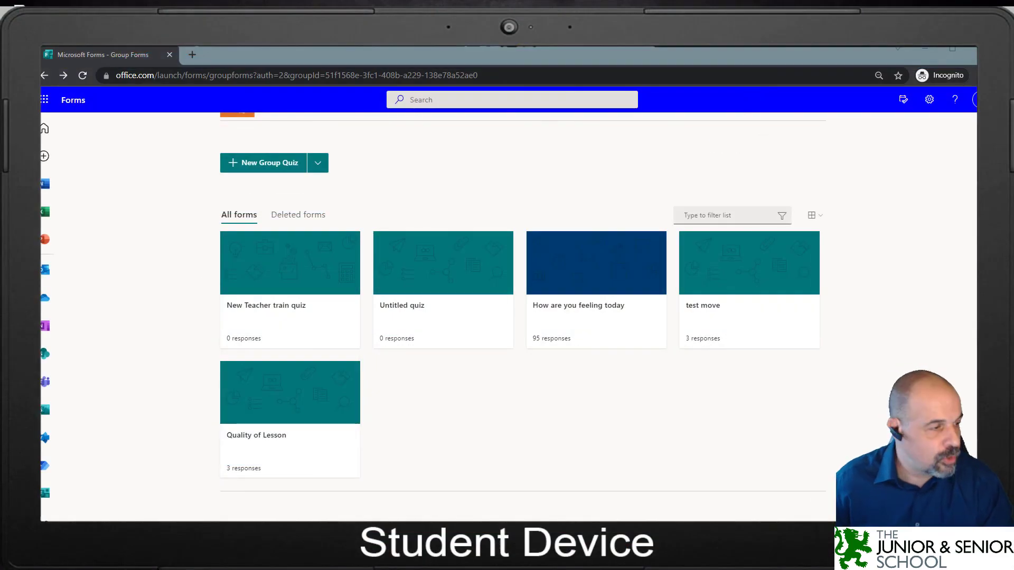
# On the student account, open Teacher Training and reload so Rate lesson on hardware appears
pyautogui.click(42, 497)
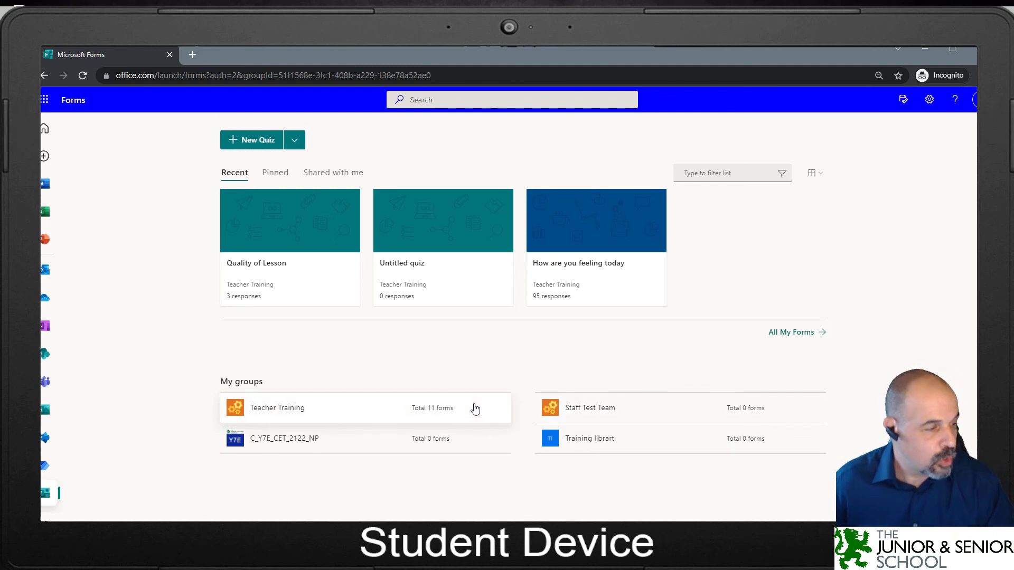
pyautogui.click(280, 413)
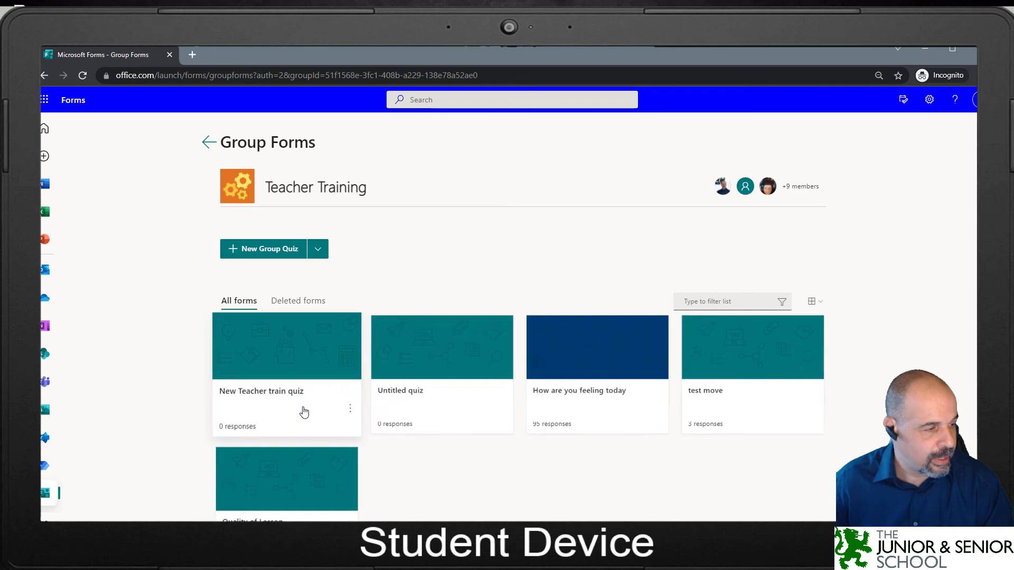
pyautogui.scroll(-1, 611, 406)
pyautogui.scroll(-1, 611, 407)
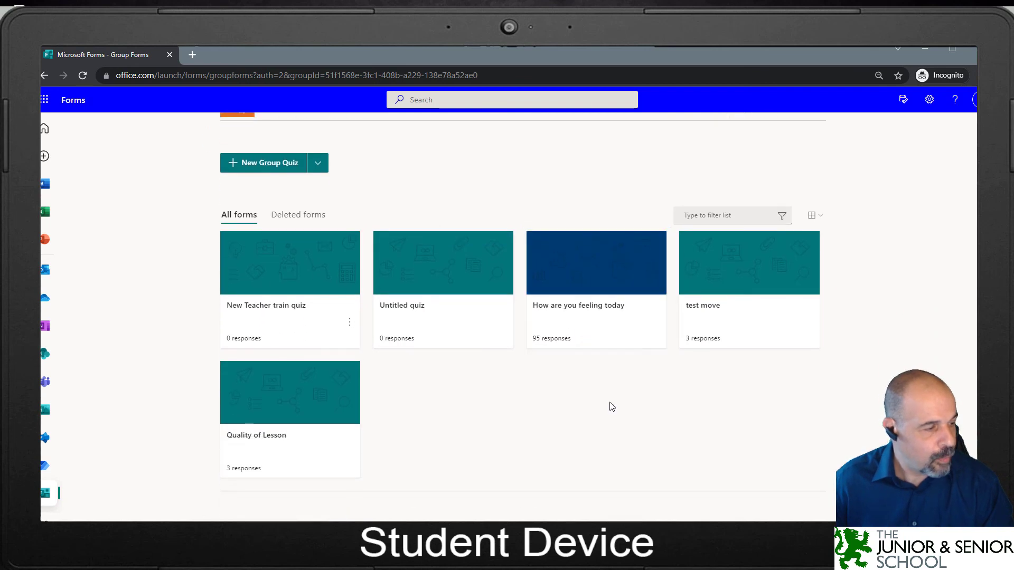
pyautogui.click(83, 76)
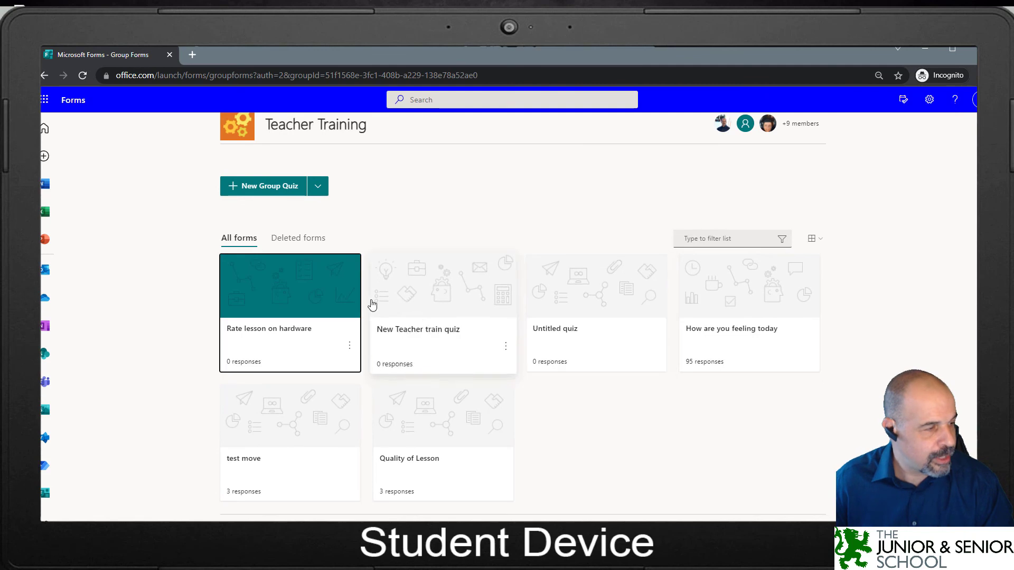
pyautogui.scroll(-1, 319, 290)
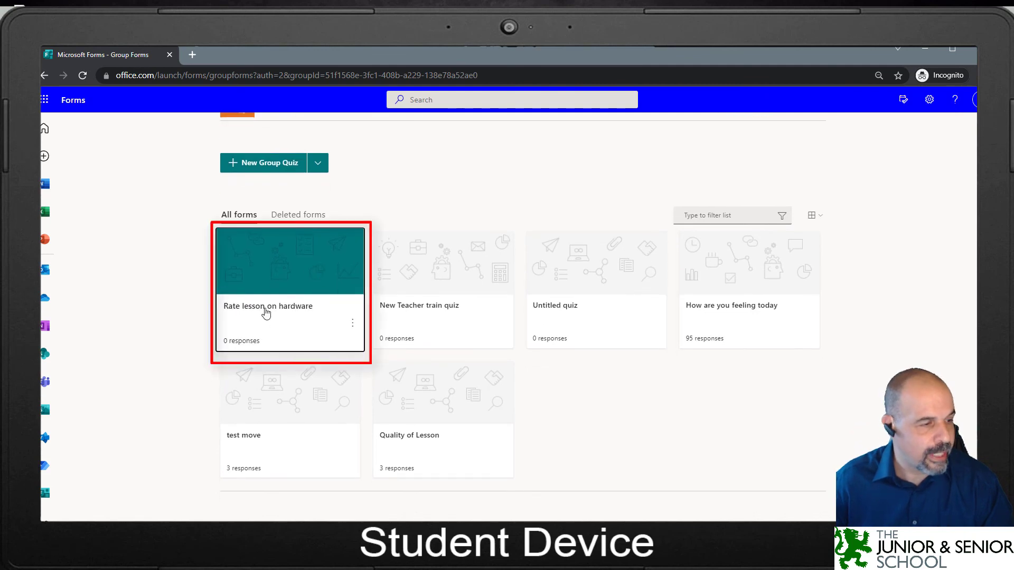